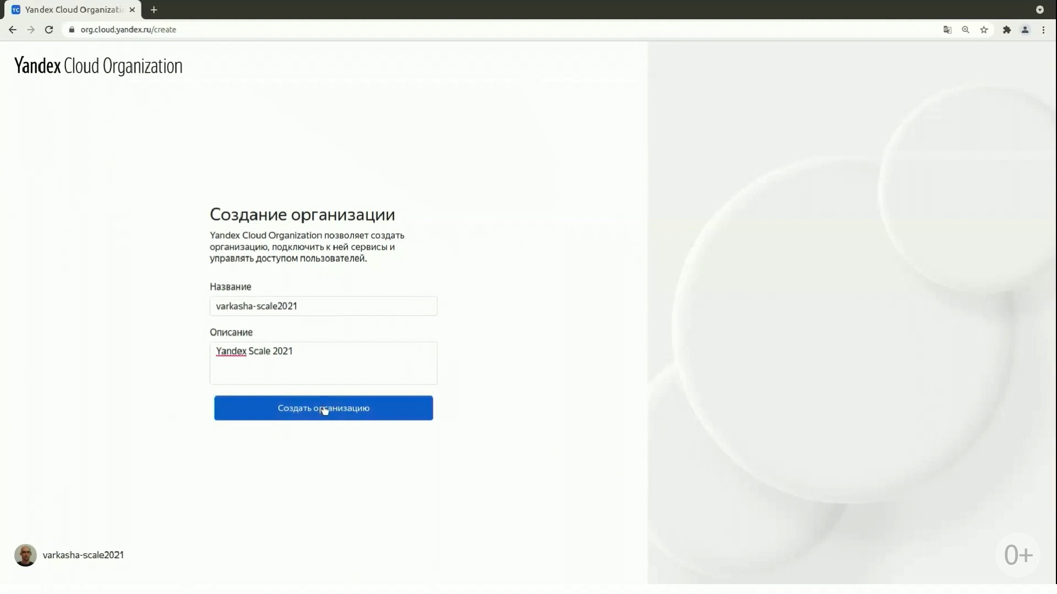
# Create the organization and a SAML federation named keycloak that auto-creates users.
pyautogui.click(325, 410)
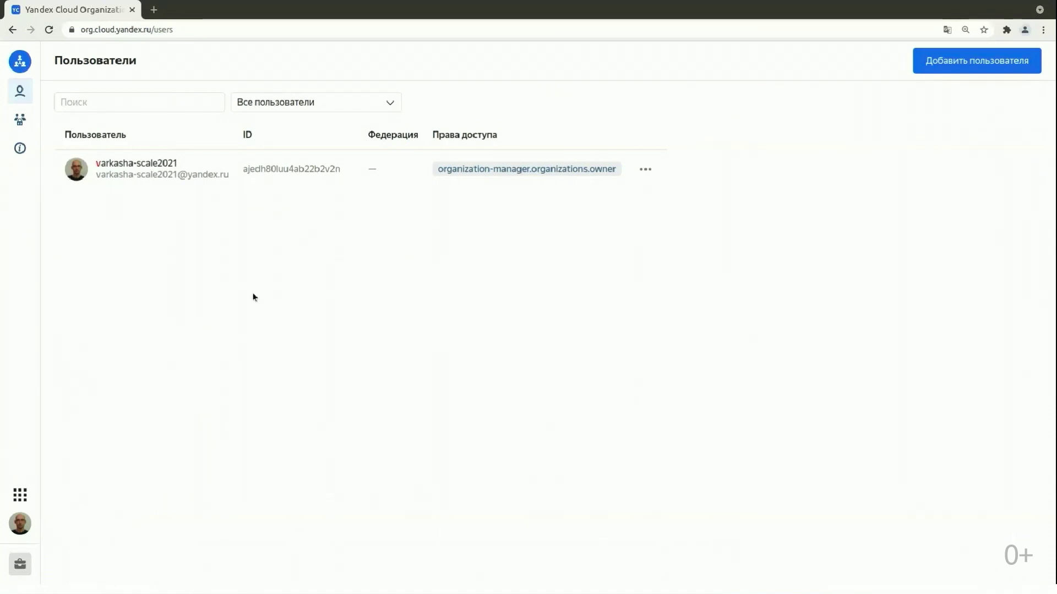
pyautogui.click(20, 120)
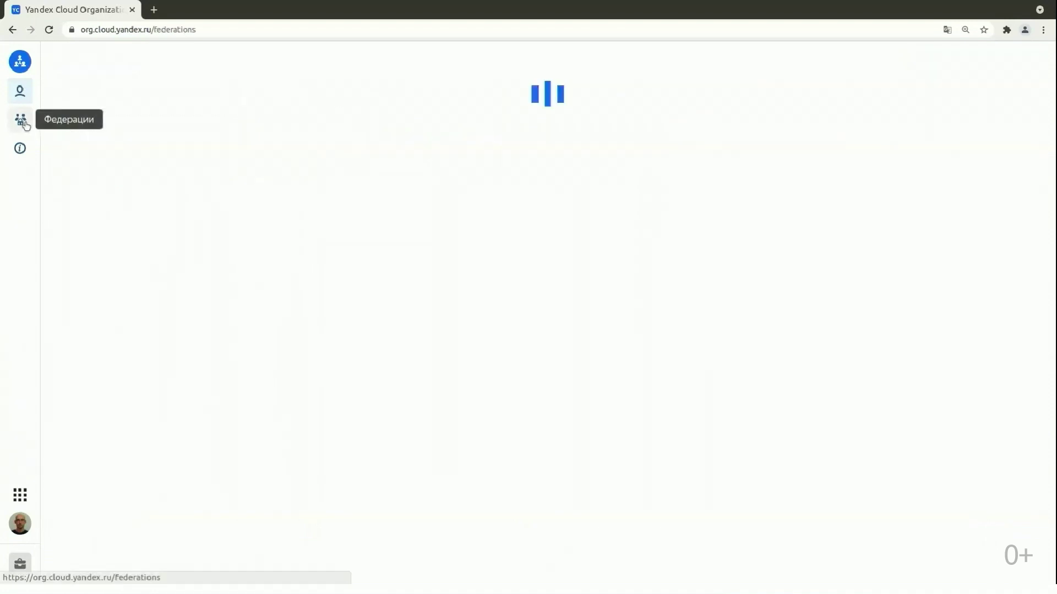
pyautogui.click(452, 315)
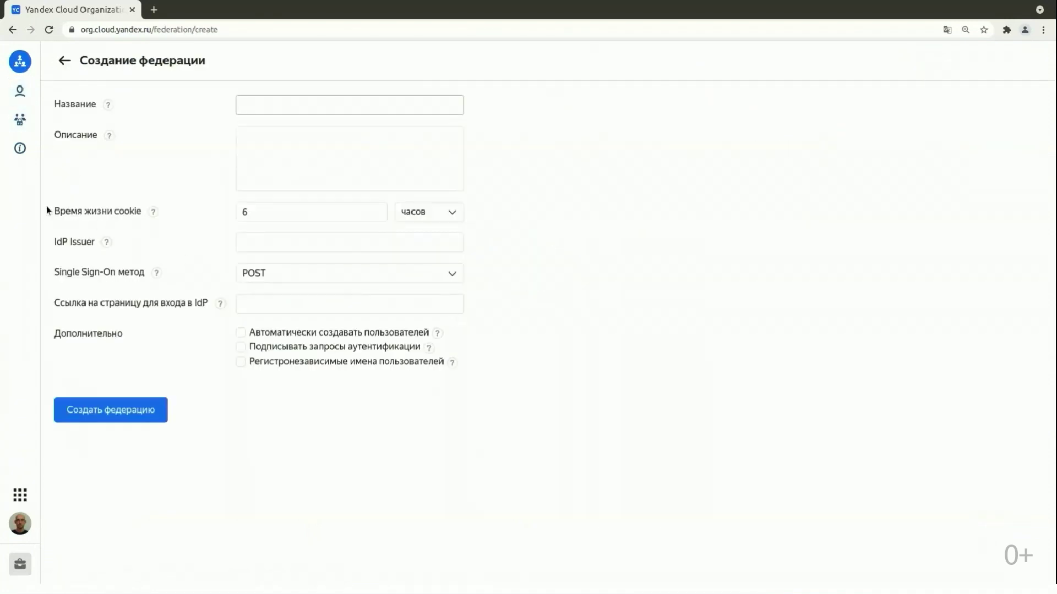
pyautogui.write('keycloak')
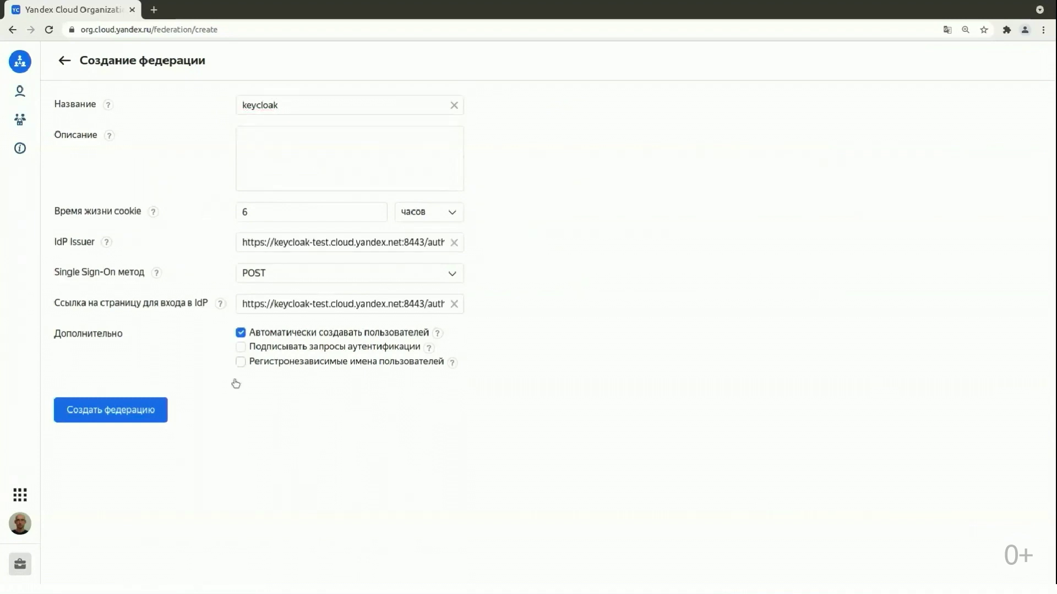
pyautogui.click(117, 414)
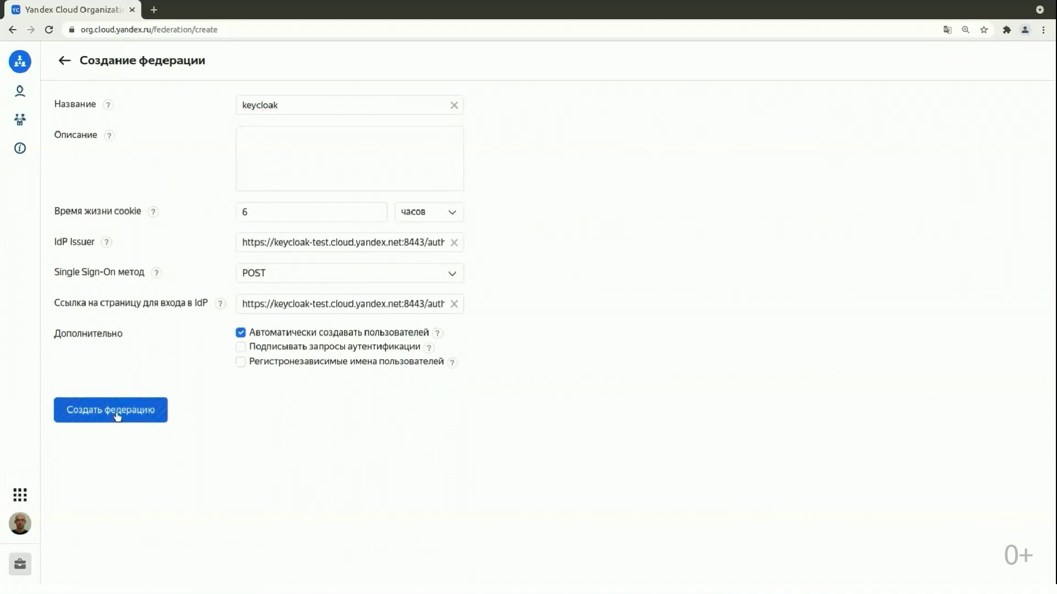
# Add a text certificate named main to the keycloak federation.
pyautogui.click(246, 474)
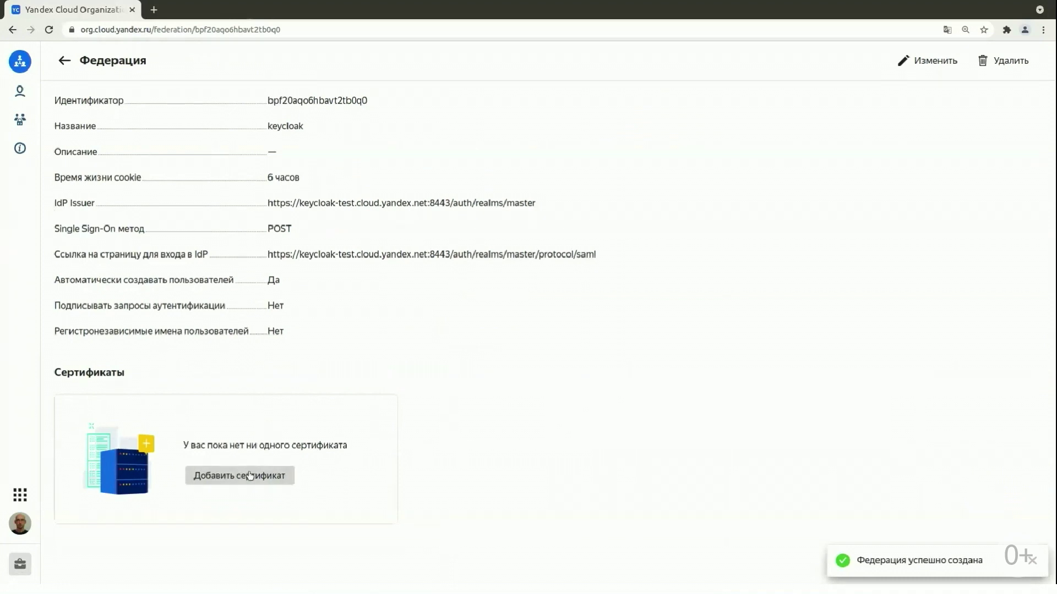
pyautogui.click(512, 327)
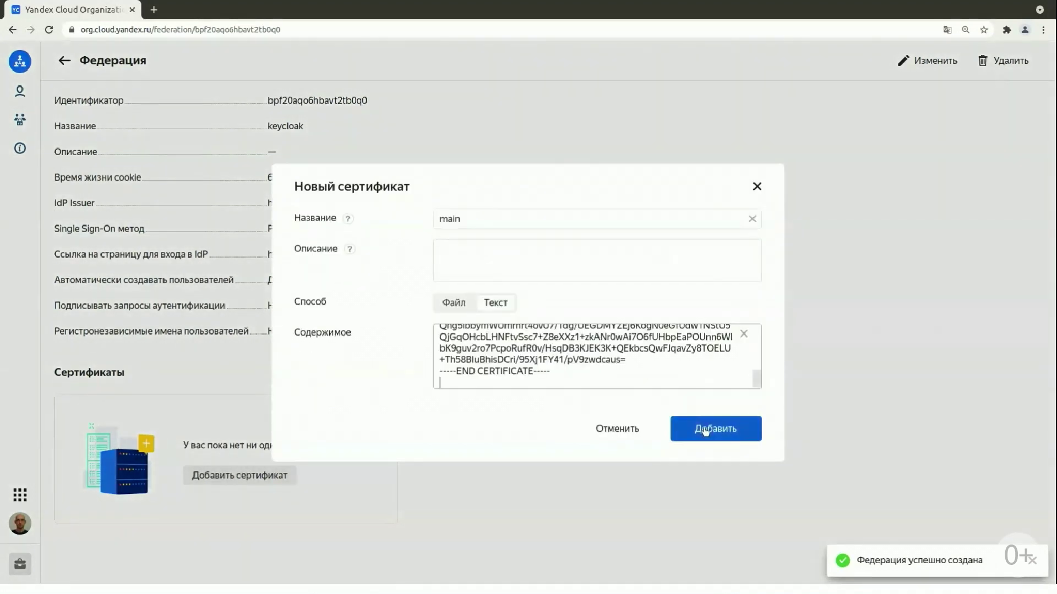
pyautogui.click(707, 429)
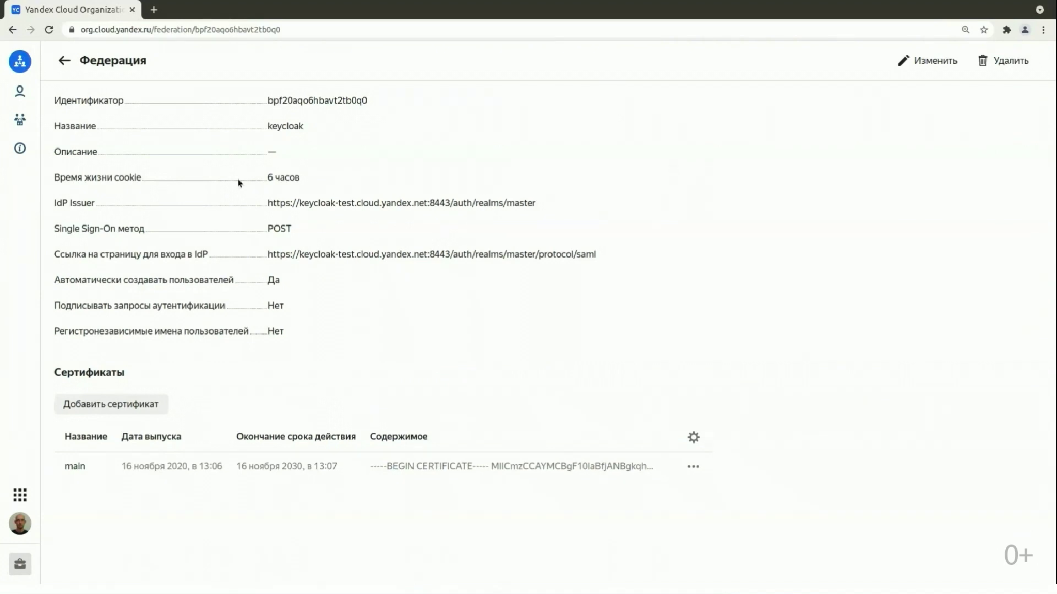
# Add a federated keycloak user to the organization by username.
pyautogui.click(20, 91)
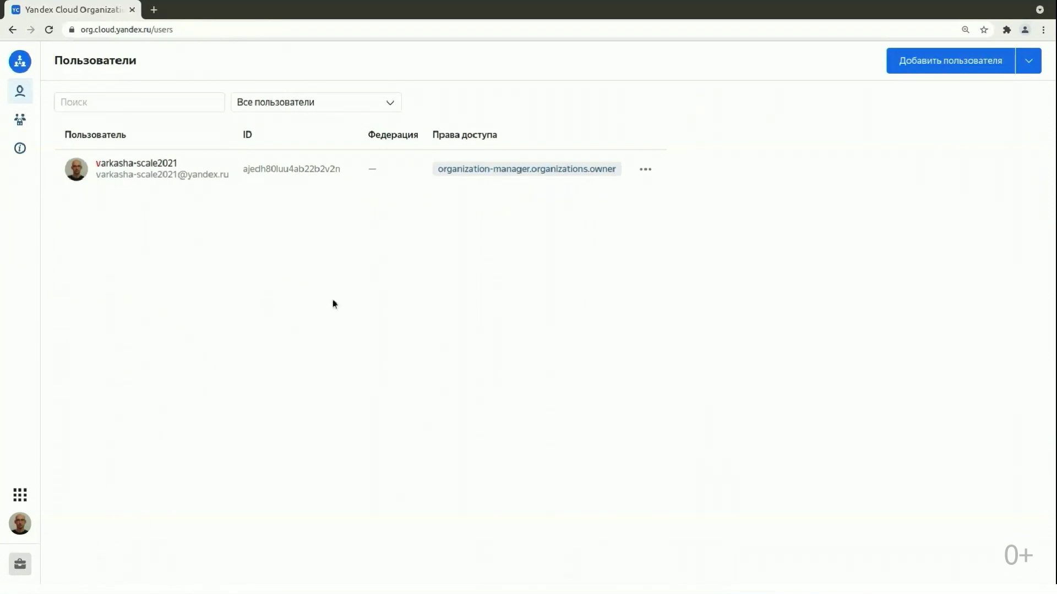
pyautogui.click(1028, 61)
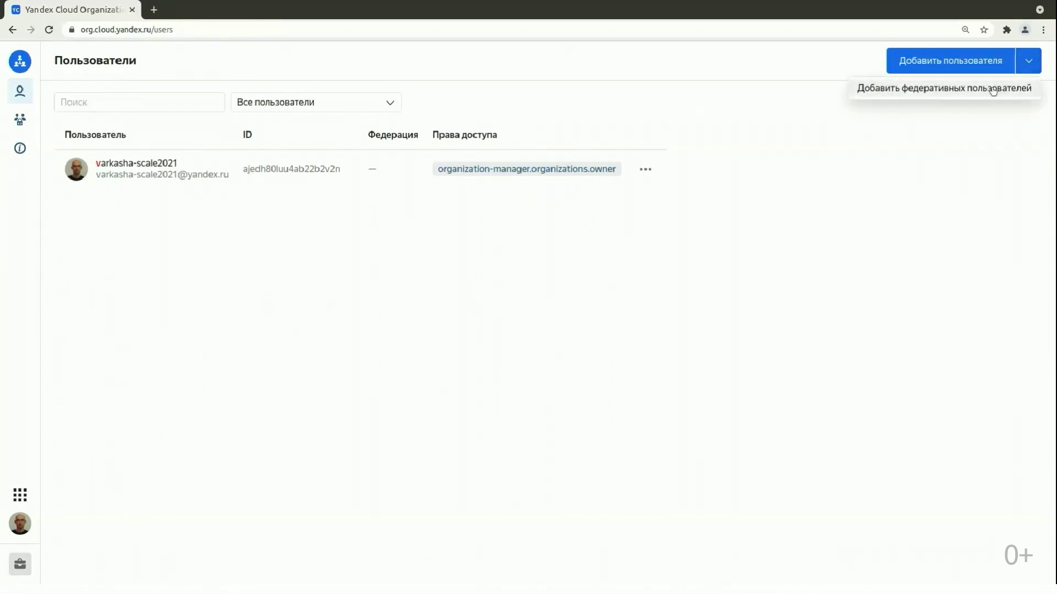
pyautogui.click(996, 88)
pyautogui.click(605, 306)
pyautogui.write('alice')
pyautogui.press('Return')
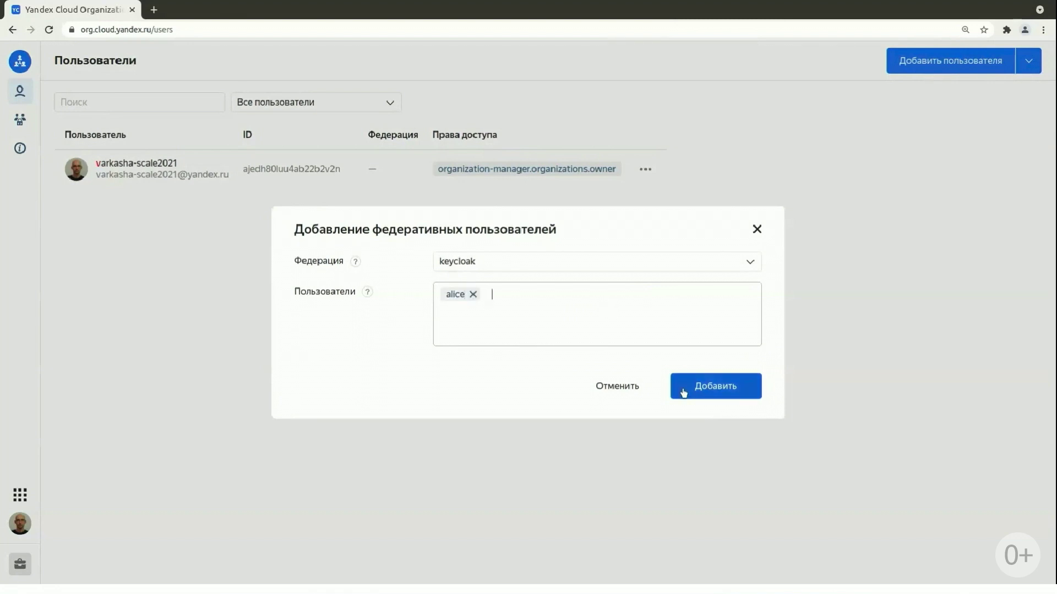
pyautogui.click(684, 391)
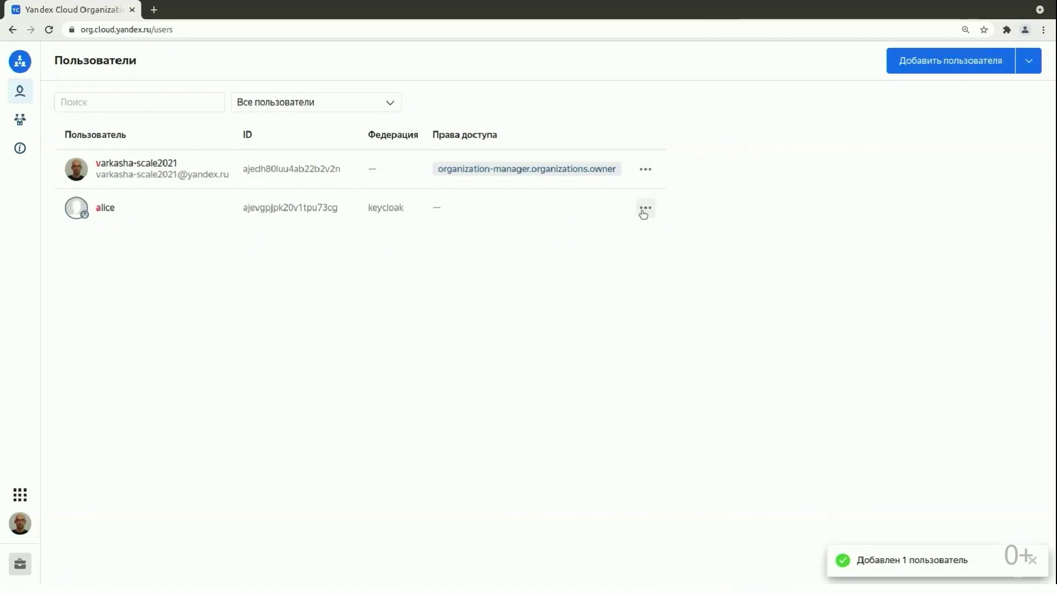
# Grant that federated user the viewer role and save.
pyautogui.click(644, 209)
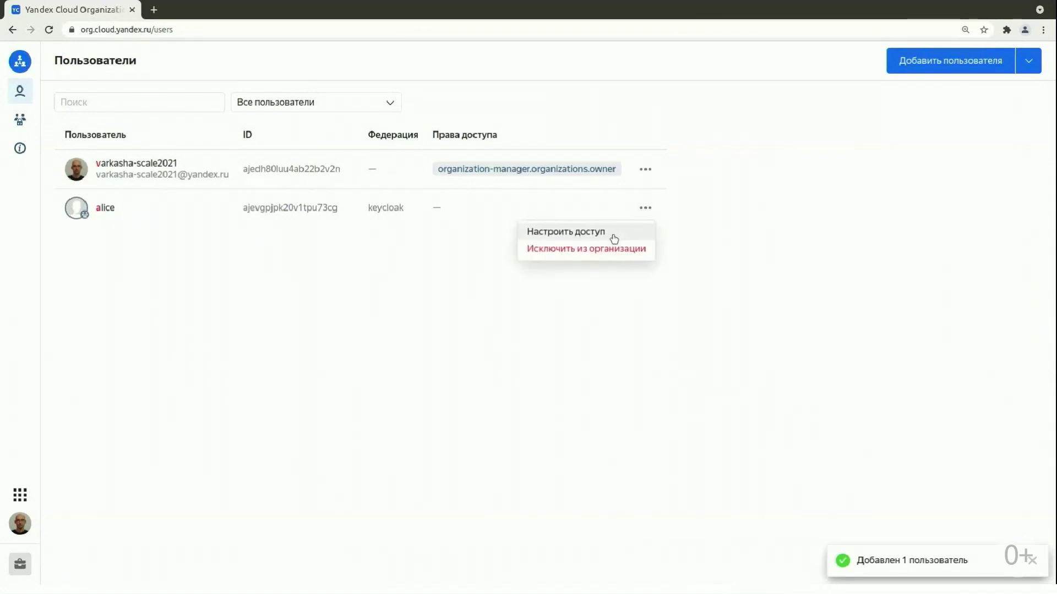
pyautogui.click(614, 233)
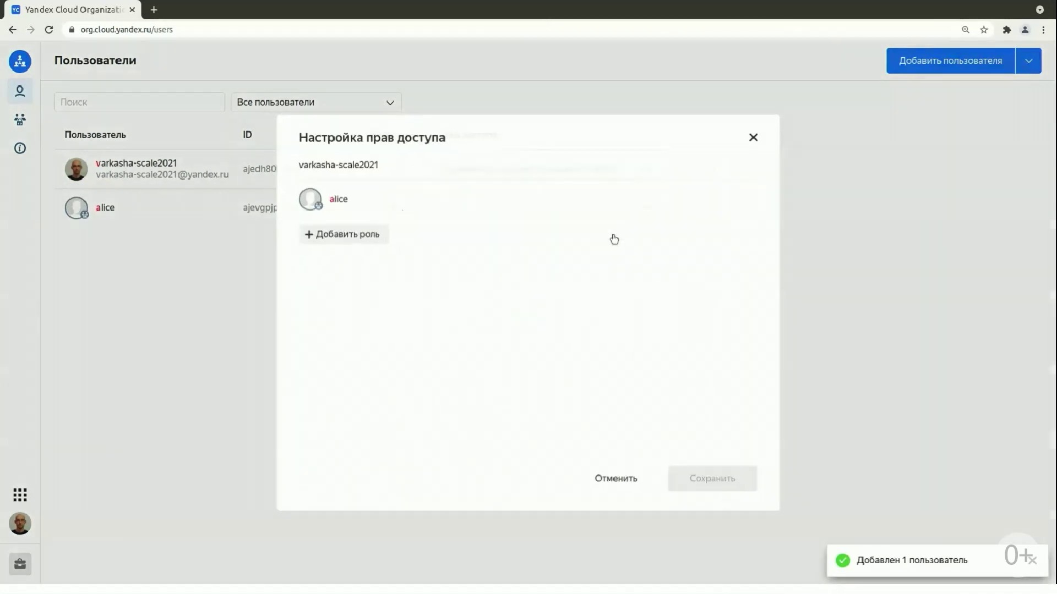
pyautogui.click(355, 233)
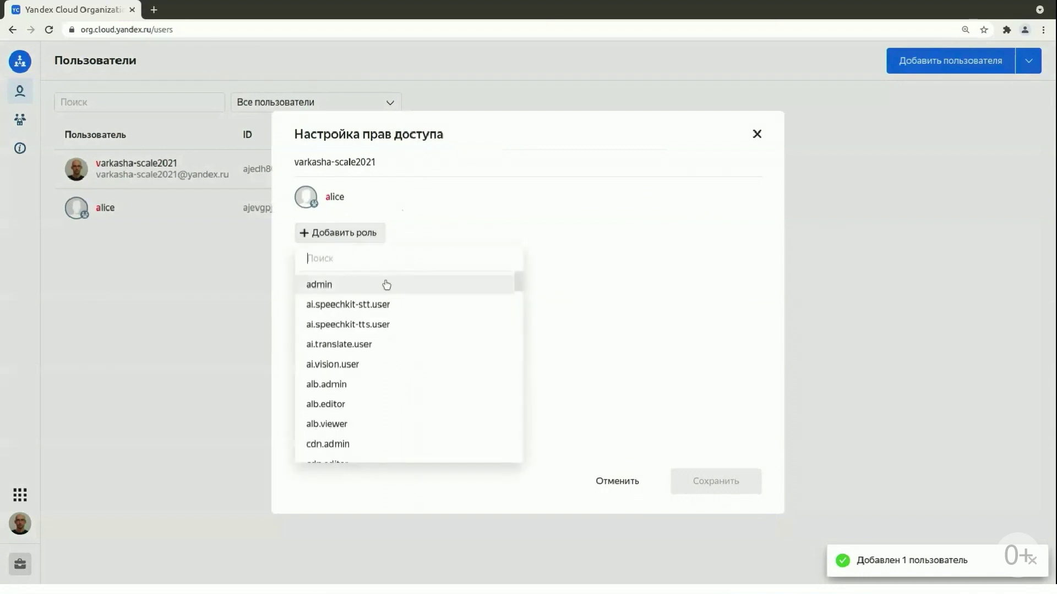
pyautogui.write('viewer')
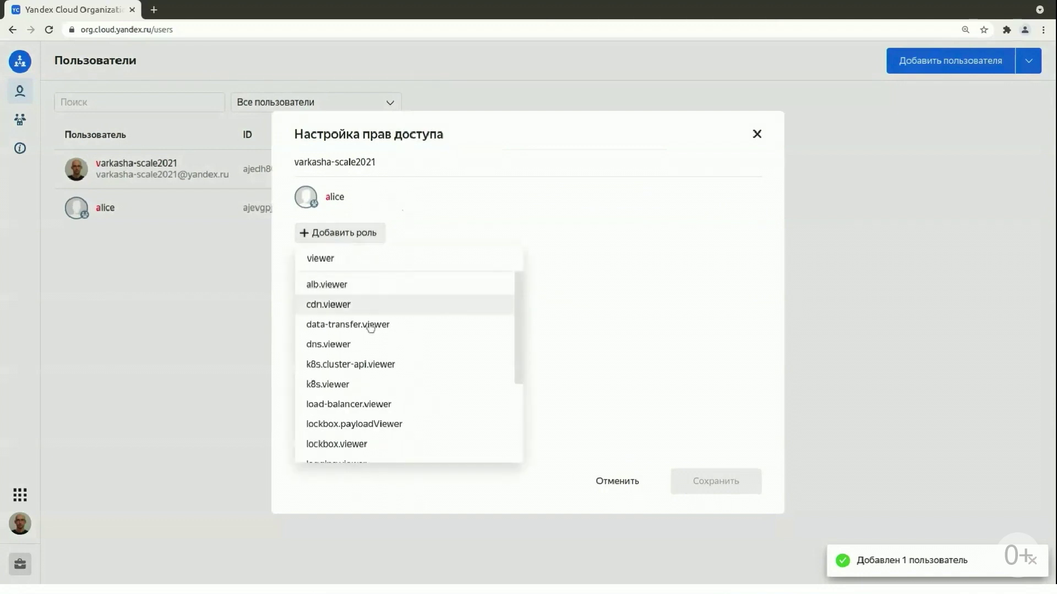
pyautogui.scroll(-5, 370, 327)
pyautogui.click(337, 431)
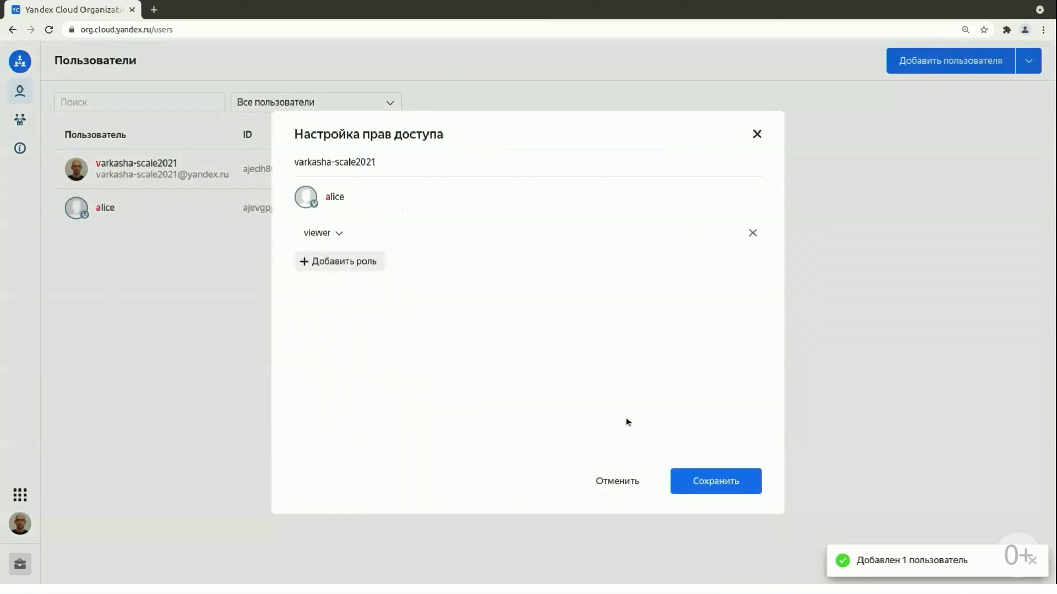
pyautogui.click(713, 488)
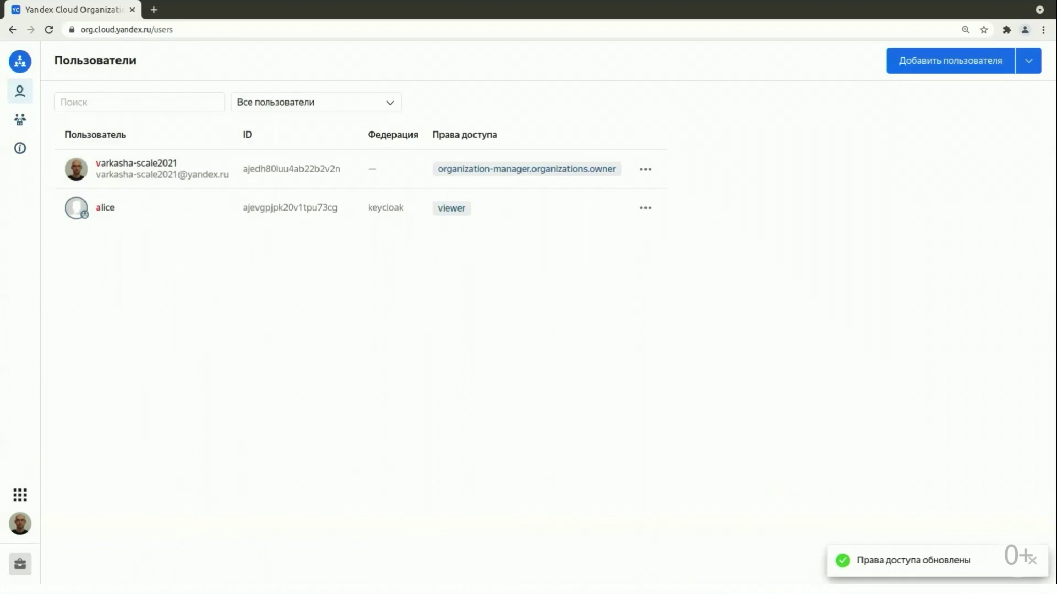
# View the keycloak federation, then begin SSO sign-in using its suggested federation ID.
pyautogui.click(20, 121)
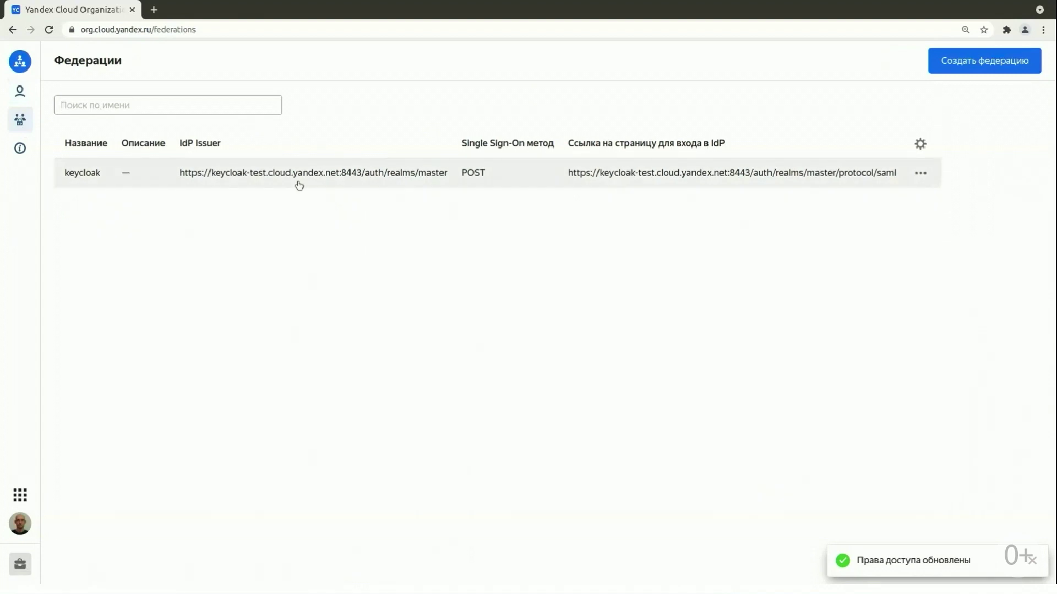
pyautogui.click(299, 185)
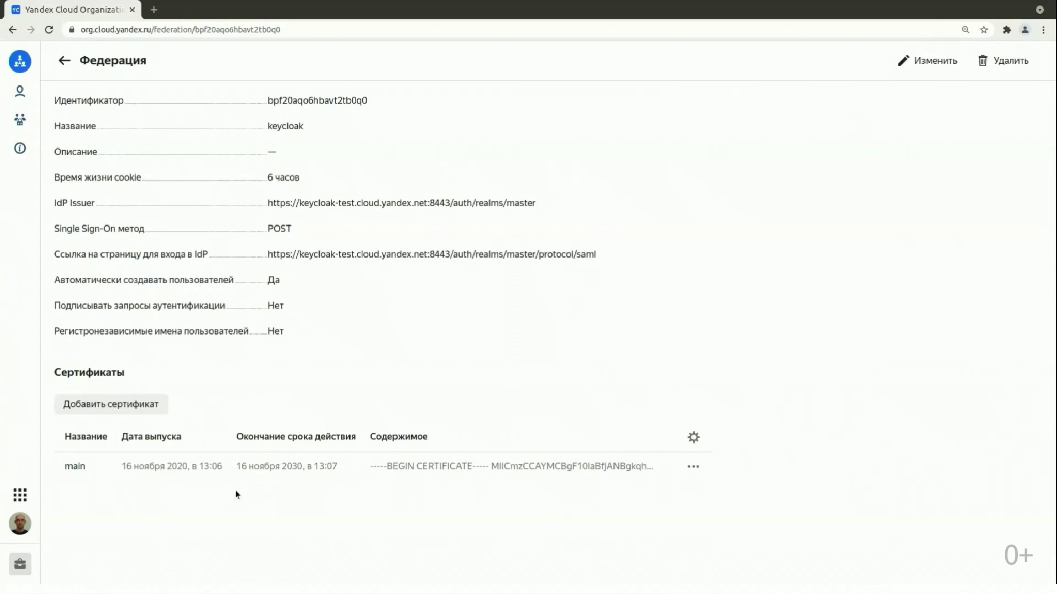
pyautogui.click(20, 525)
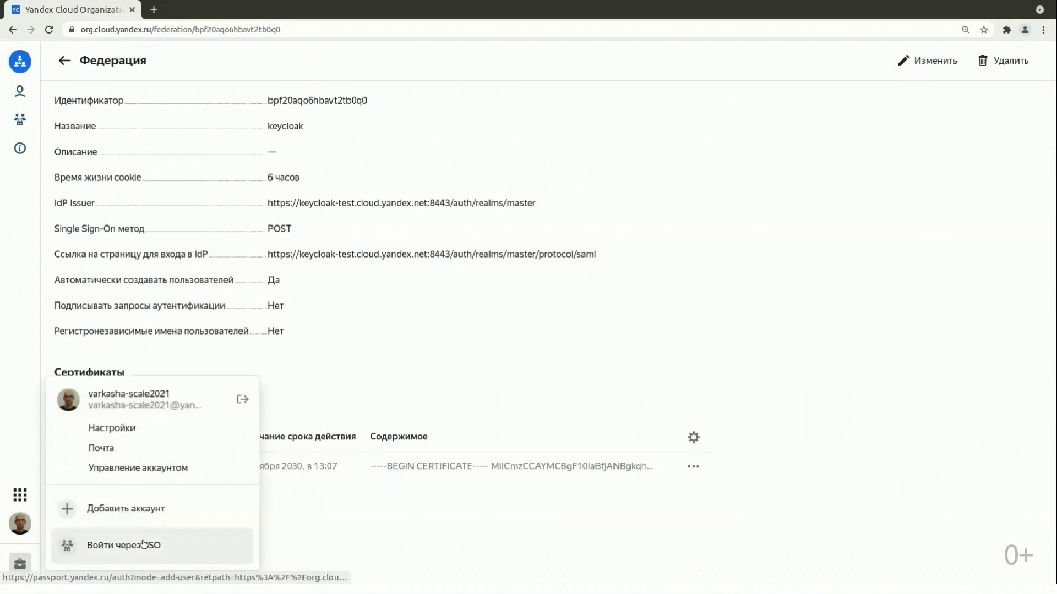
pyautogui.click(143, 544)
pyautogui.click(432, 297)
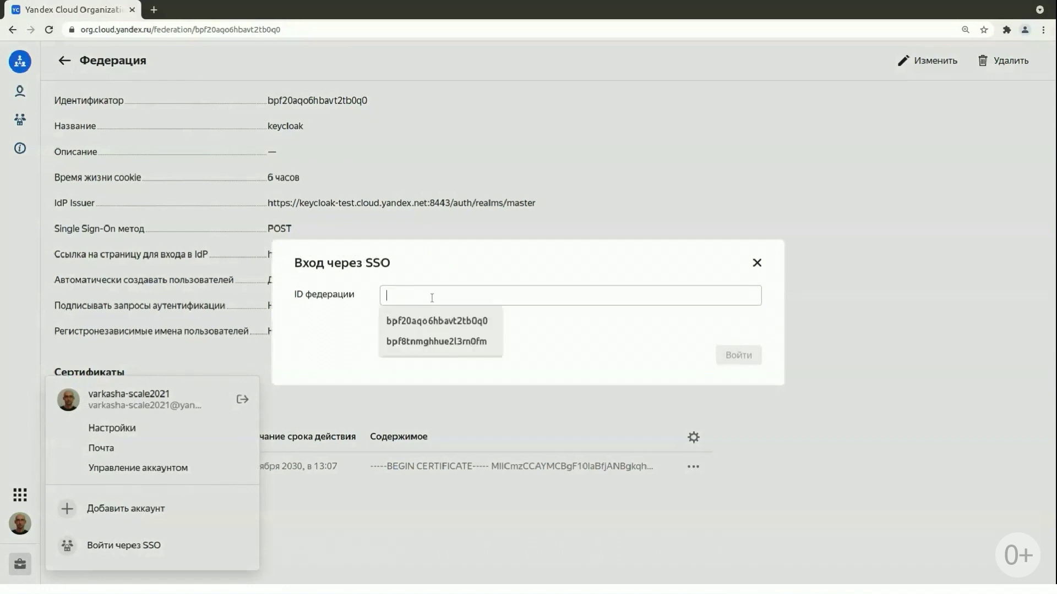
pyautogui.click(478, 317)
# Submit the federation ID and log in to Keycloak with the federated user's username and password.
pyautogui.click(740, 355)
pyautogui.write('alice')
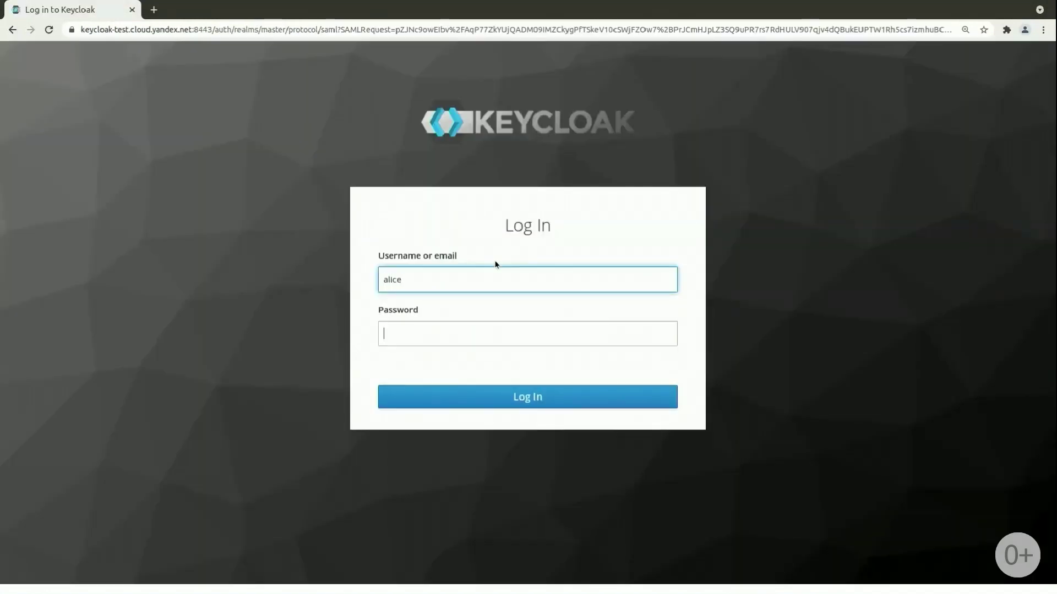
pyautogui.press('Tab')
pyautogui.write('••')
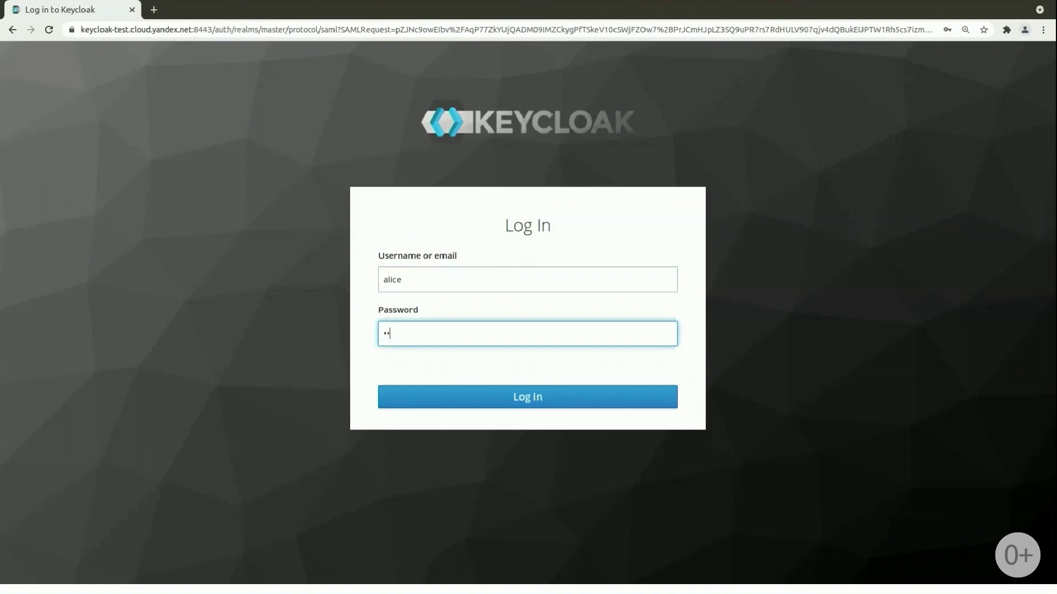
pyautogui.write('•••••')
pyautogui.press('Return')
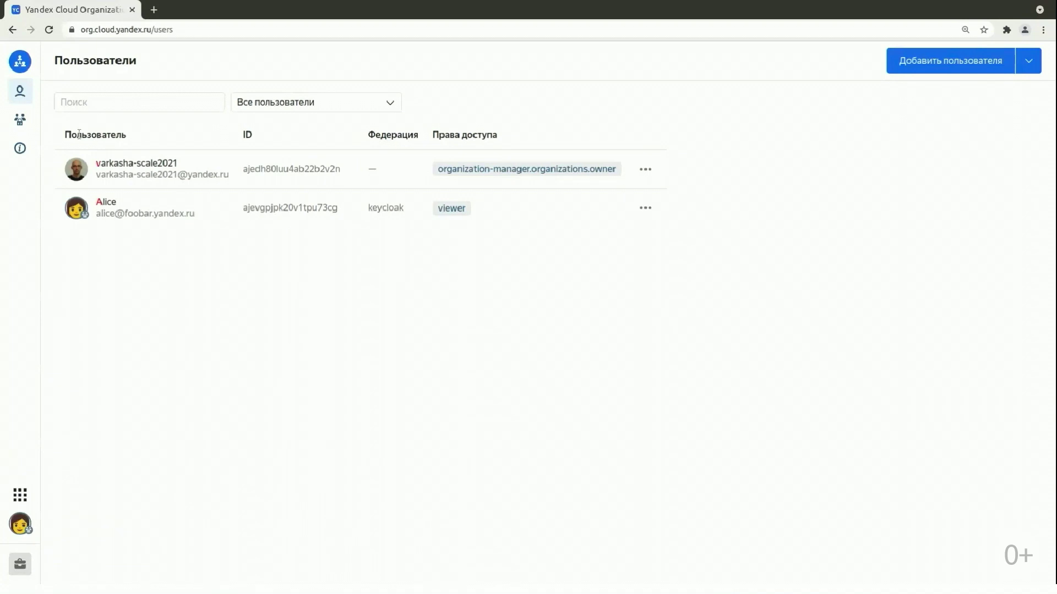
# Sign the federated user out of the organization.
pyautogui.click(20, 123)
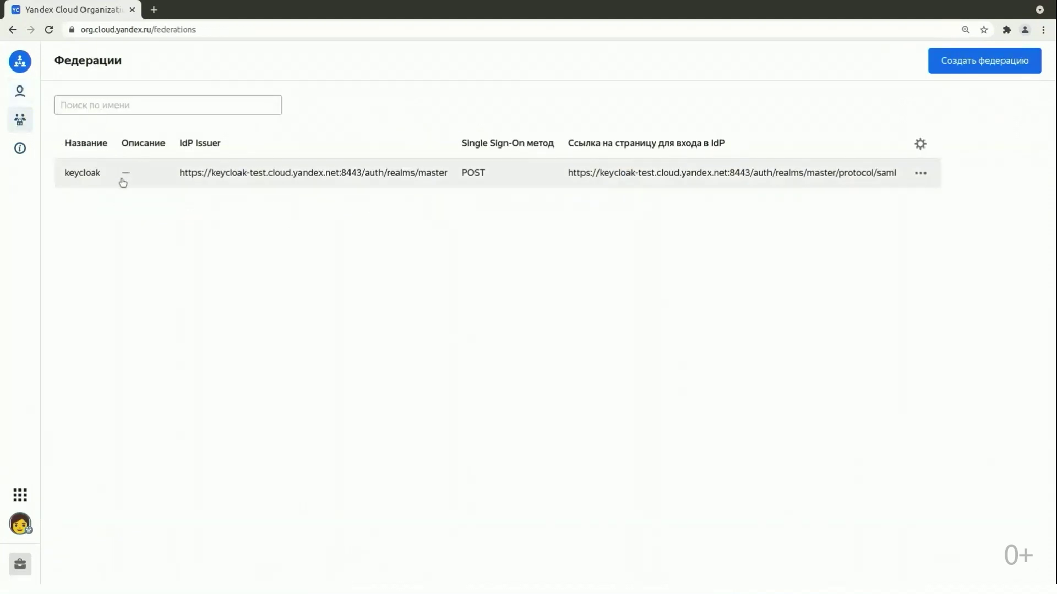
pyautogui.click(19, 523)
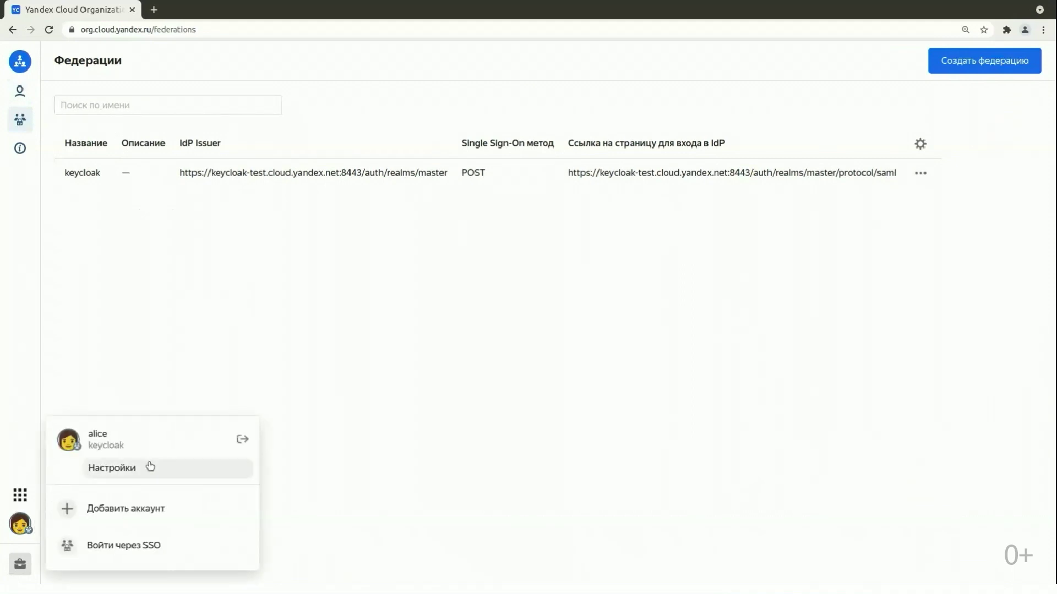
pyautogui.click(242, 441)
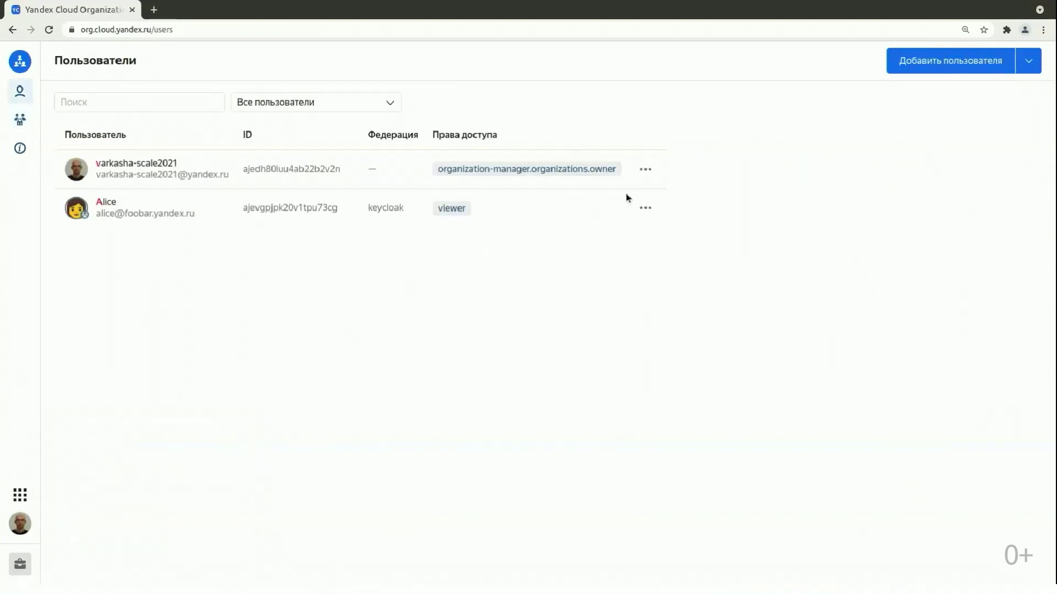
# Add a second keycloak federated user to the organization by username.
pyautogui.click(1028, 63)
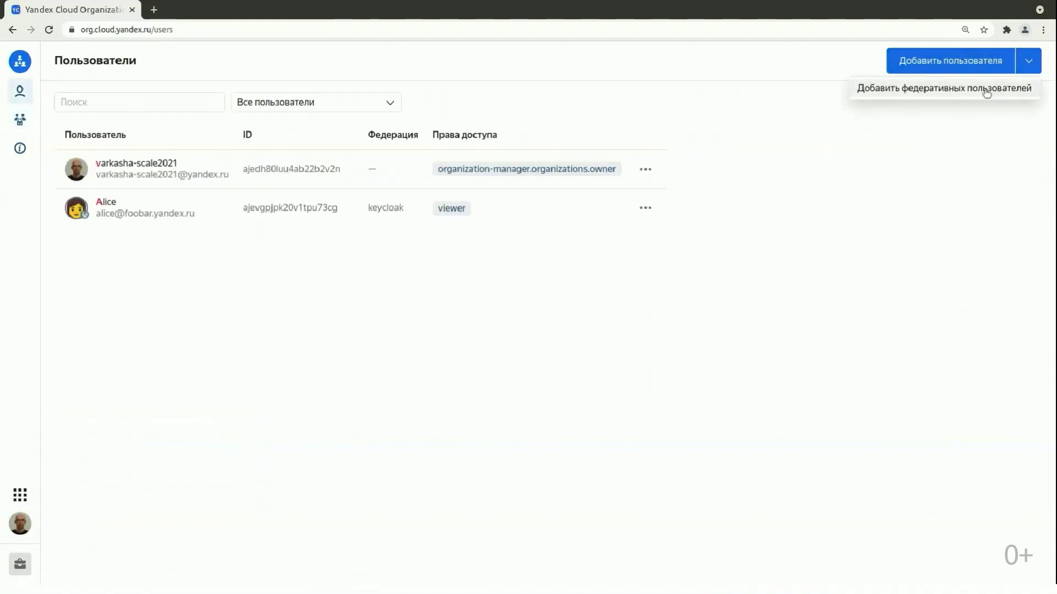
pyautogui.click(985, 89)
pyautogui.click(576, 316)
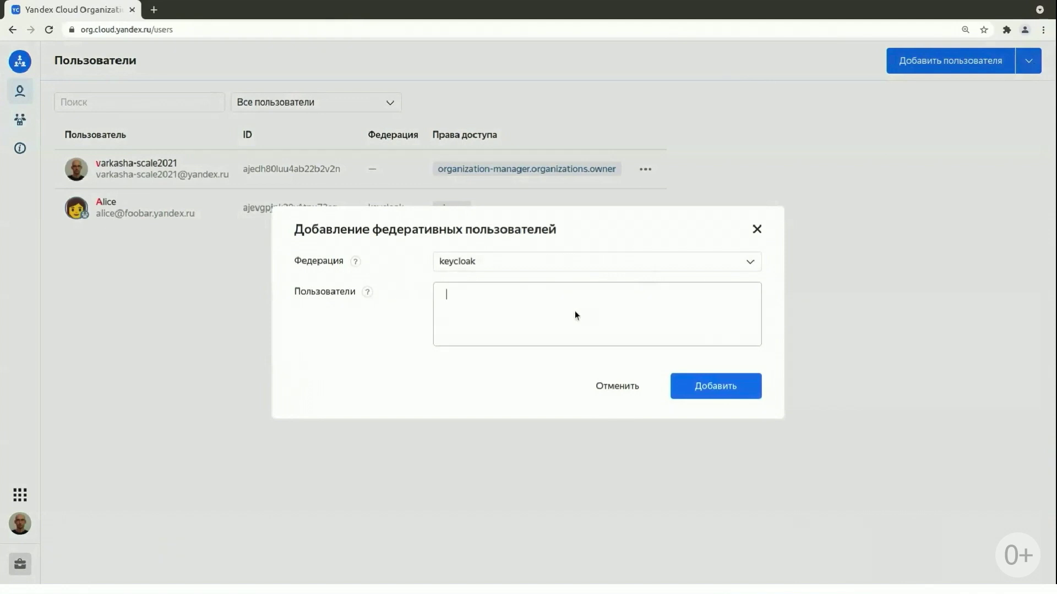
pyautogui.write('bob')
pyautogui.press('Return')
pyautogui.click(701, 390)
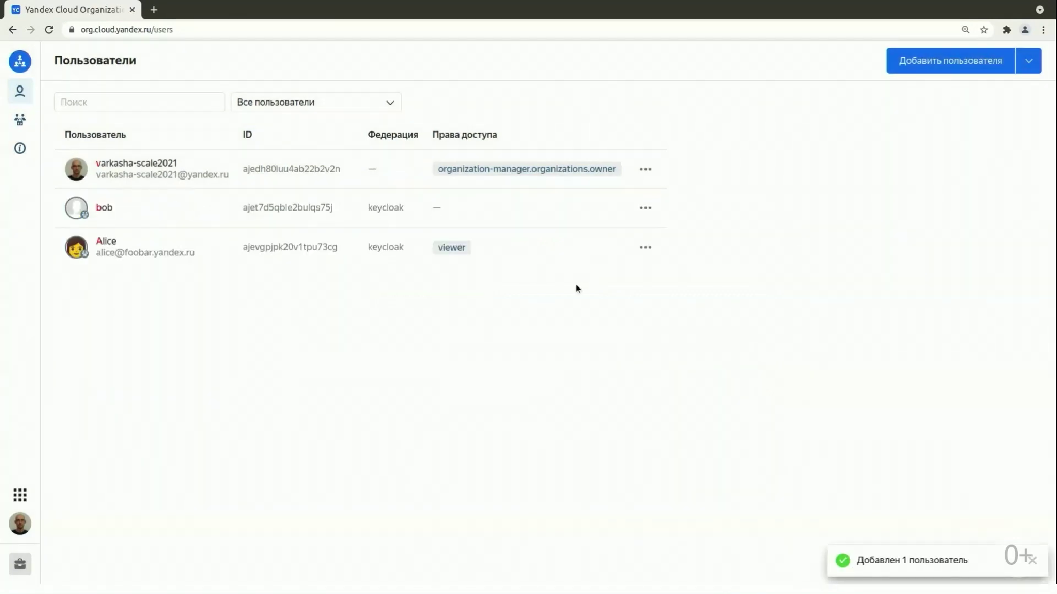
# Find Resource Manager via the services search 'res', open it, and show the account menu.
pyautogui.click(19, 494)
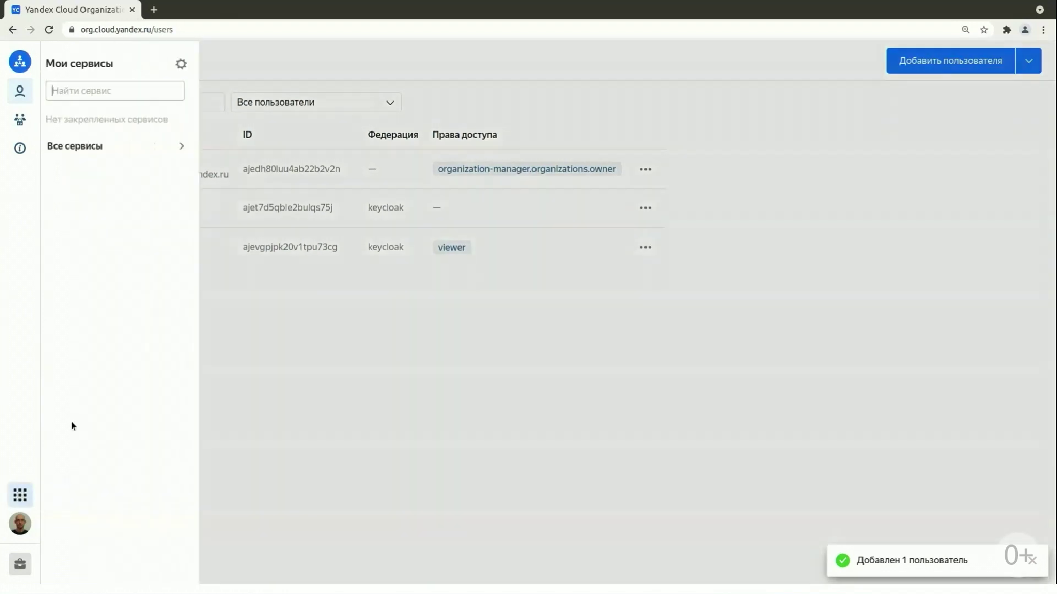
pyautogui.write('res')
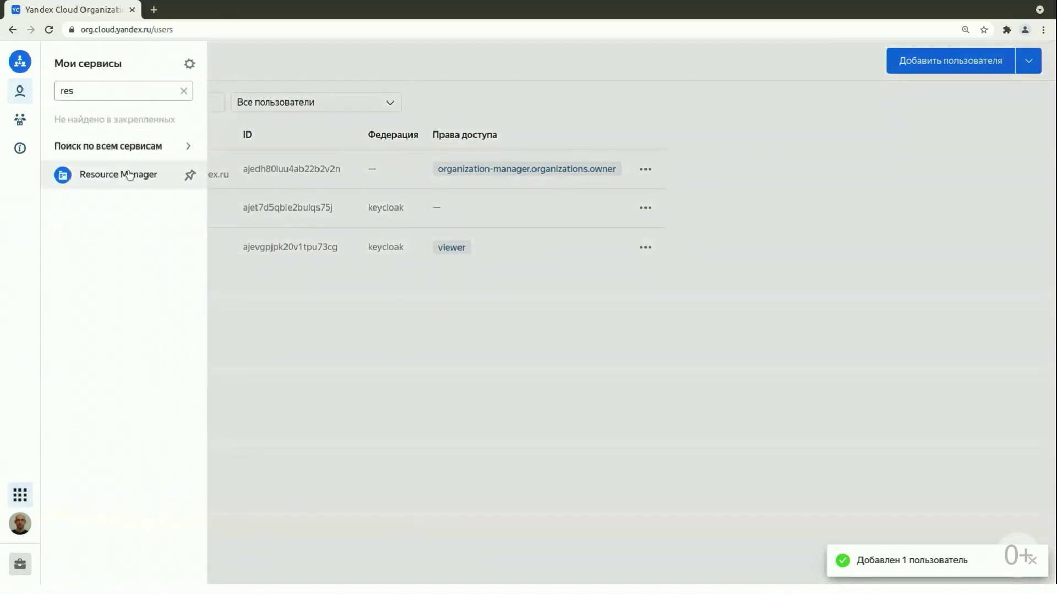
pyautogui.click(127, 172)
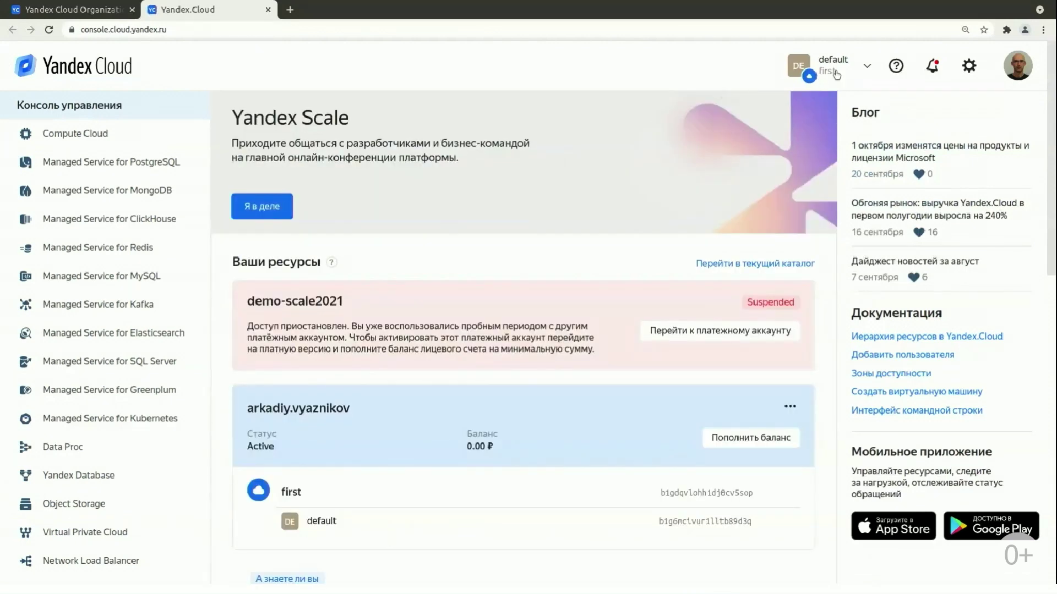
pyautogui.click(1017, 62)
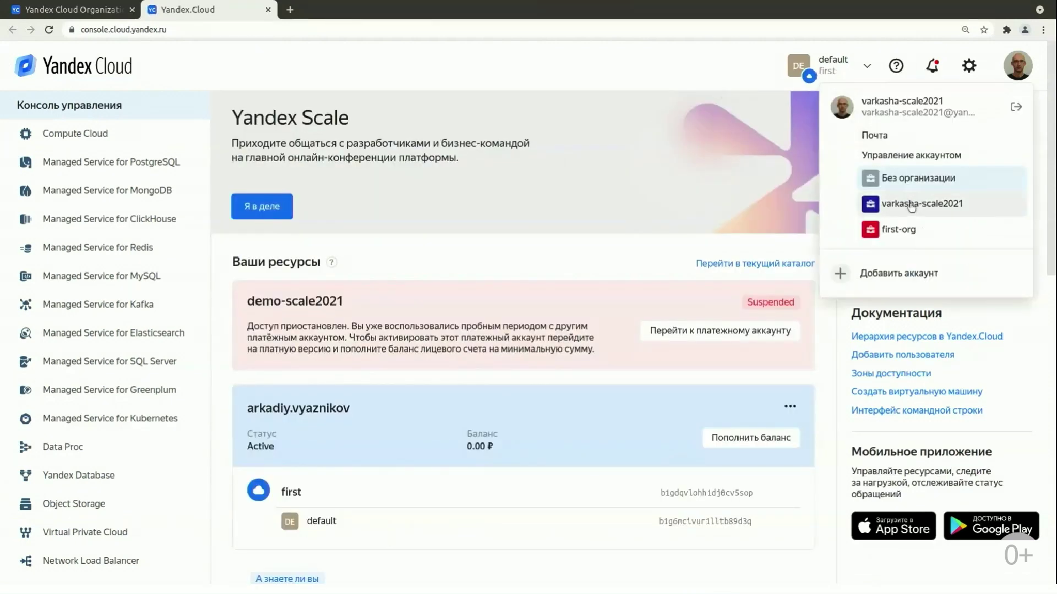
# Switch to the owner's organization and create a cloud named bob-cloud.
pyautogui.click(911, 204)
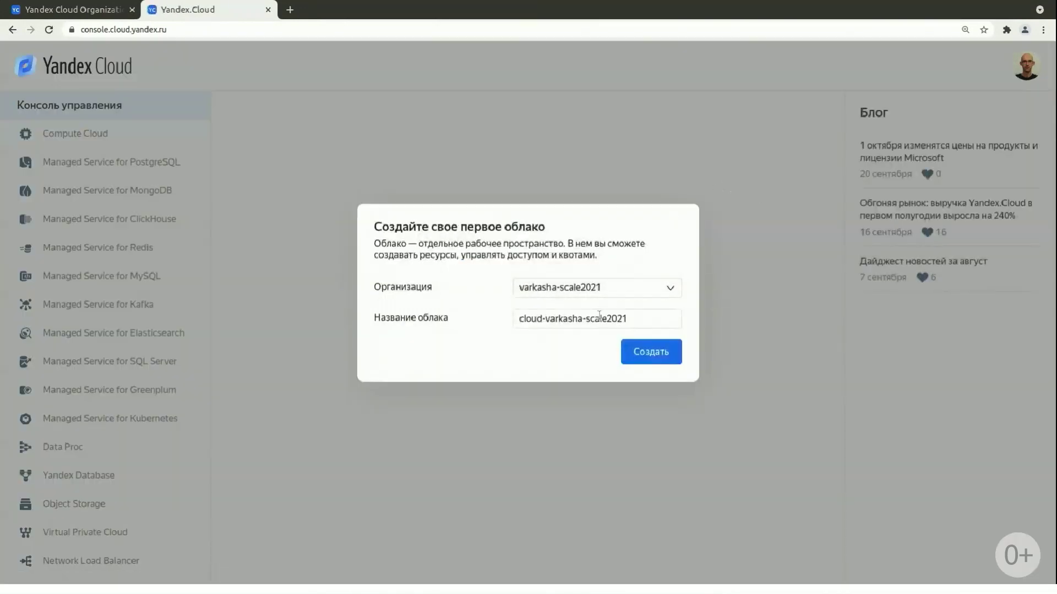
pyautogui.click(599, 318)
pyautogui.hotkey('ctrl', 'a')
pyautogui.write('cloud')
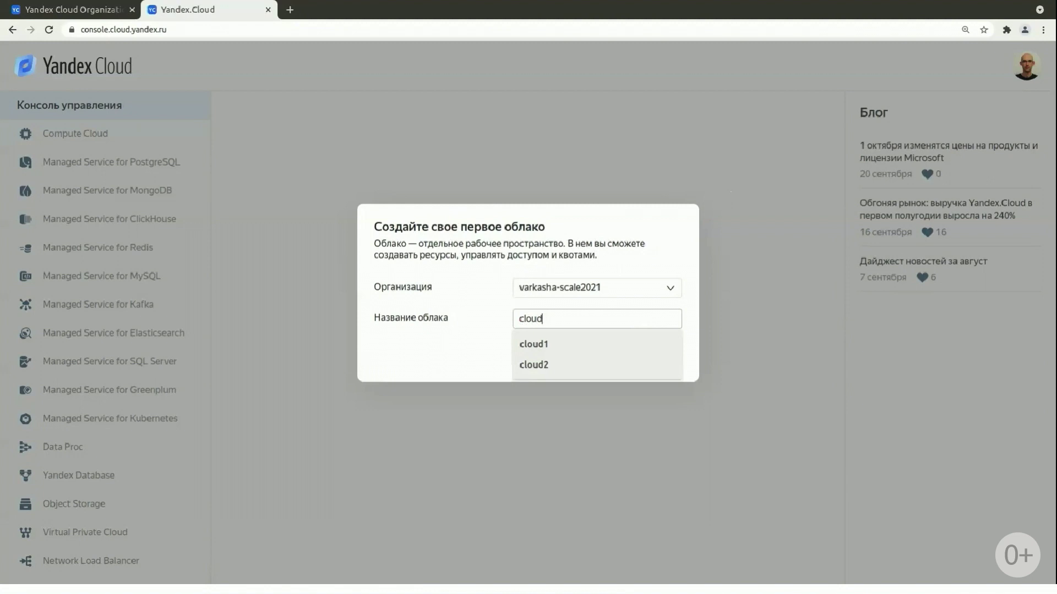
pyautogui.hotkey('ctrl', 'a')
pyautogui.write('bob-clou')
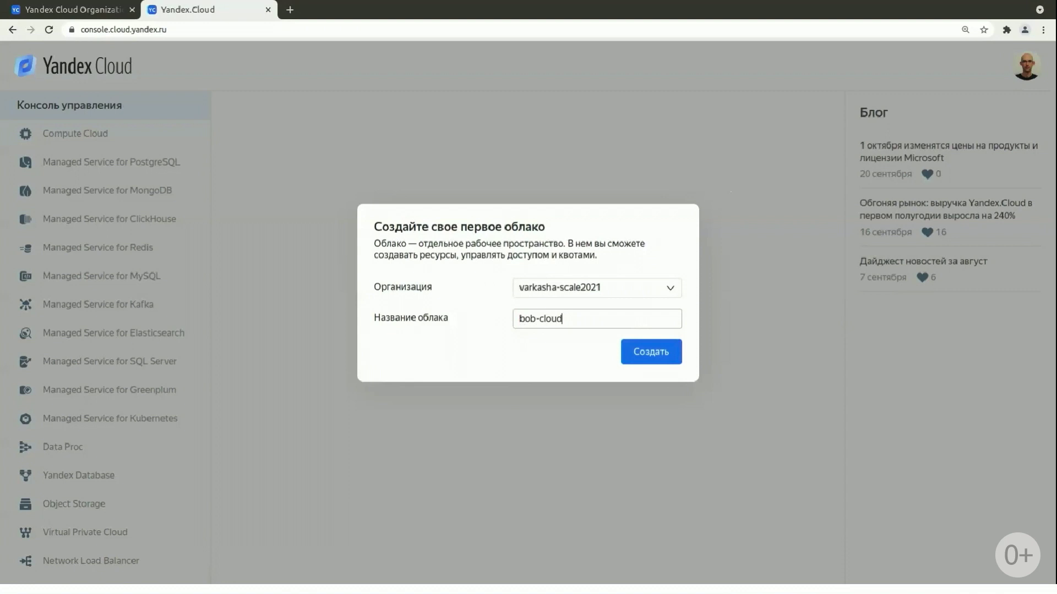
pyautogui.click(651, 352)
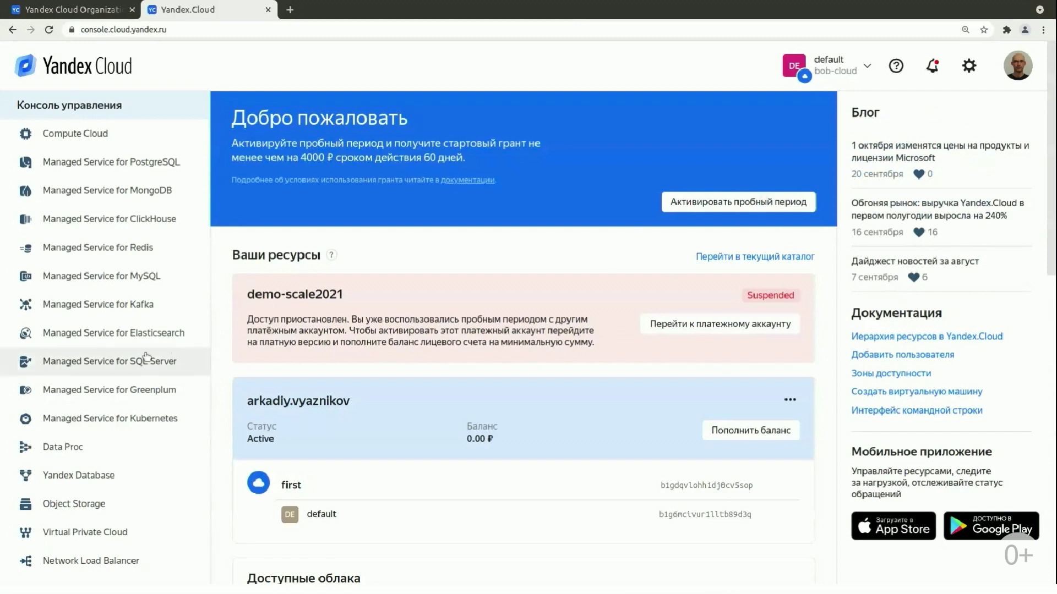
pyautogui.scroll(-15, 141, 358)
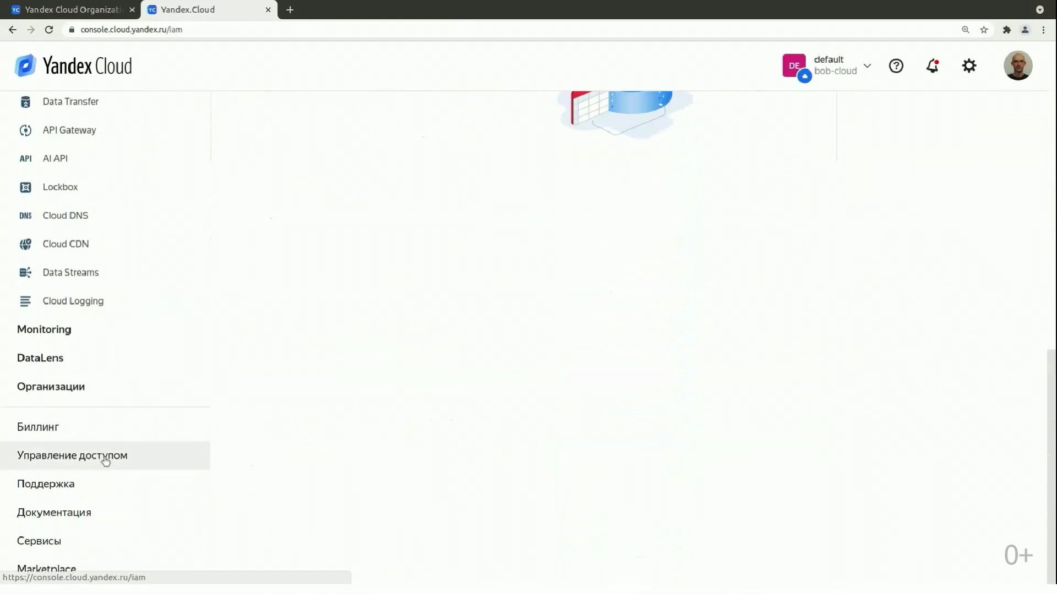
# In bob-cloud's access management, grant the new federated user resource-manager.clouds.member.
pyautogui.click(109, 454)
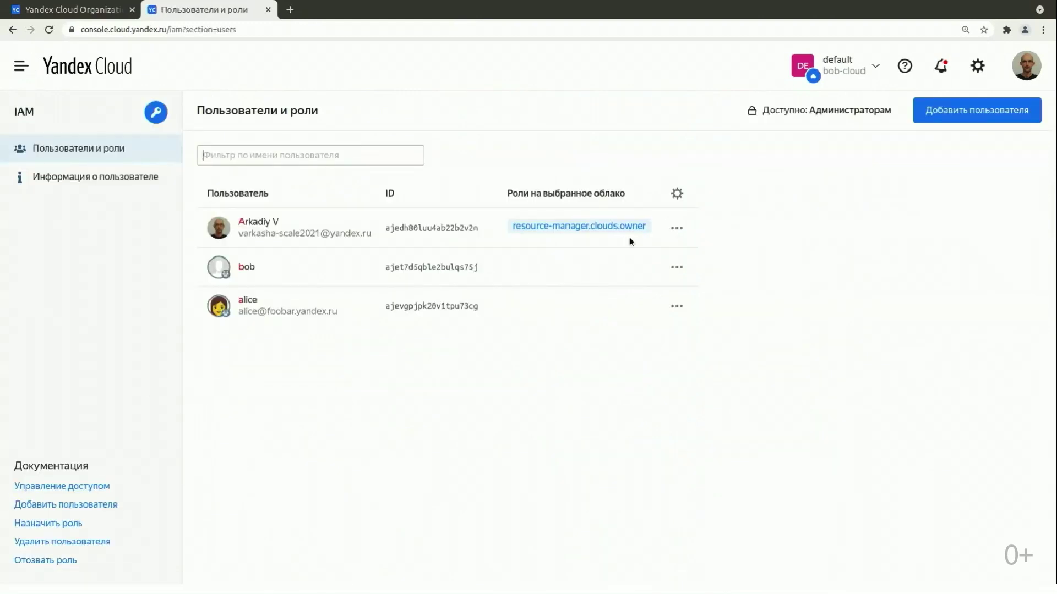
pyautogui.click(677, 268)
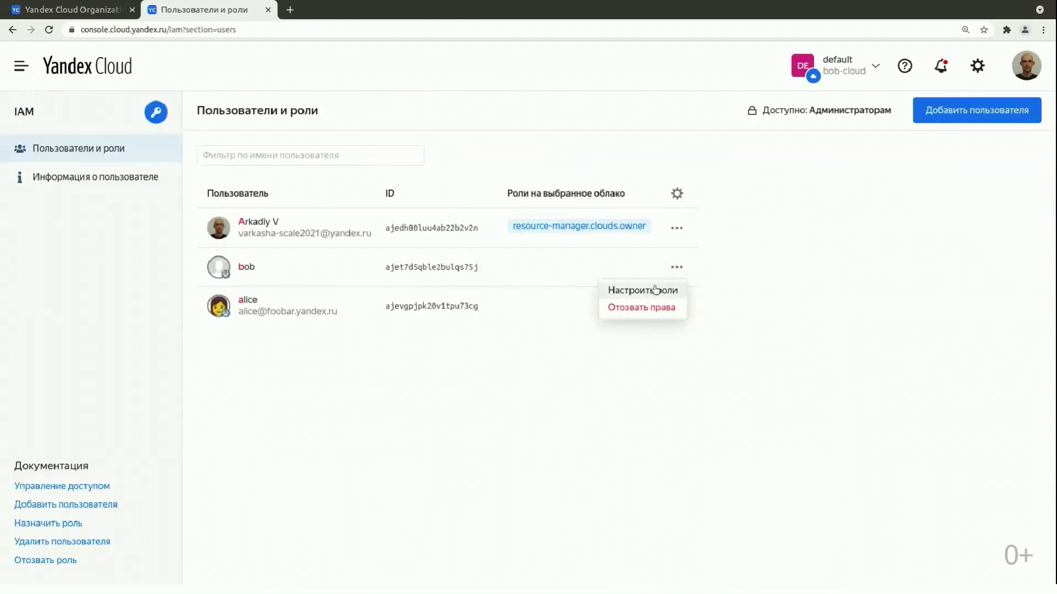
pyautogui.click(656, 290)
pyautogui.click(363, 141)
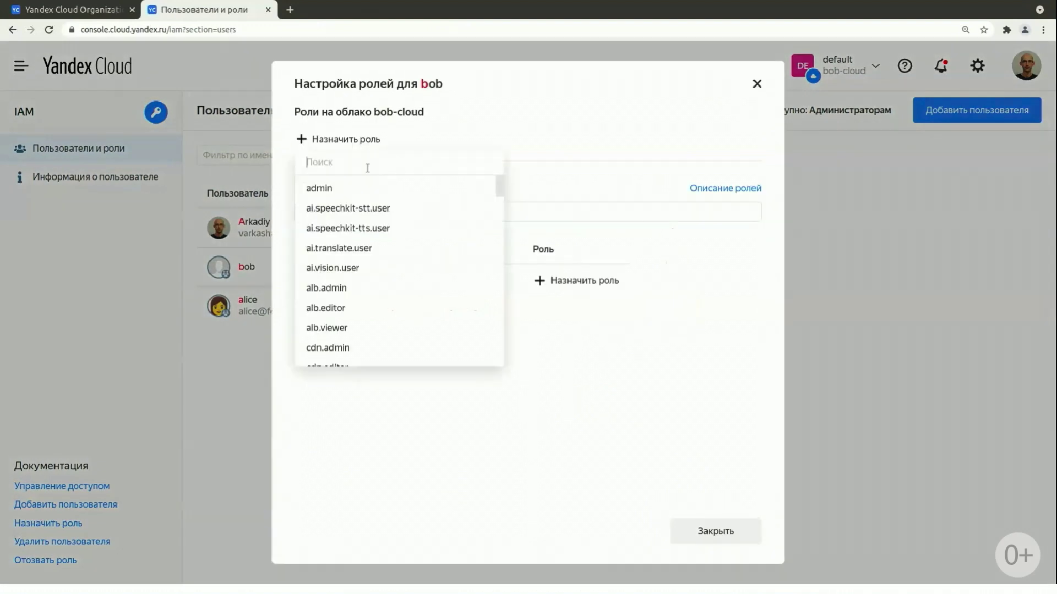
pyautogui.write('reso')
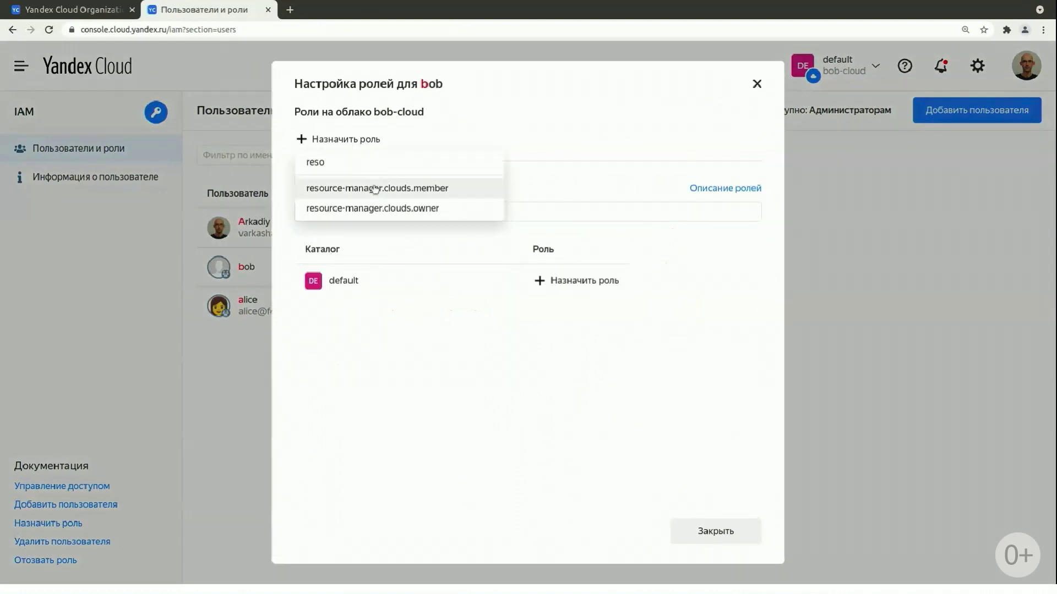
pyautogui.click(373, 189)
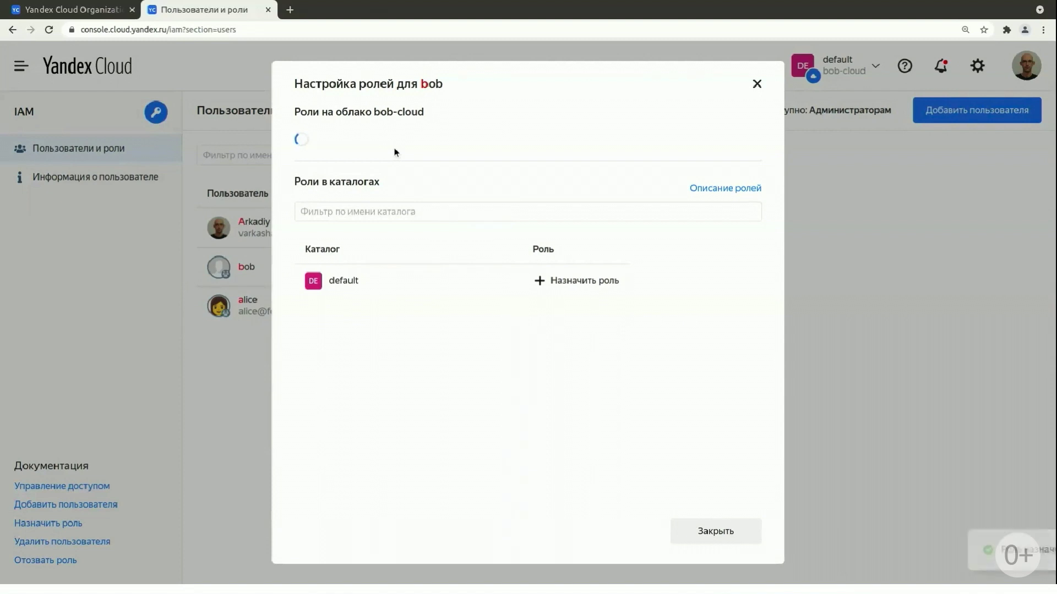
# Also grant that user the admin role on bob-cloud and close the dialog.
pyautogui.click(472, 141)
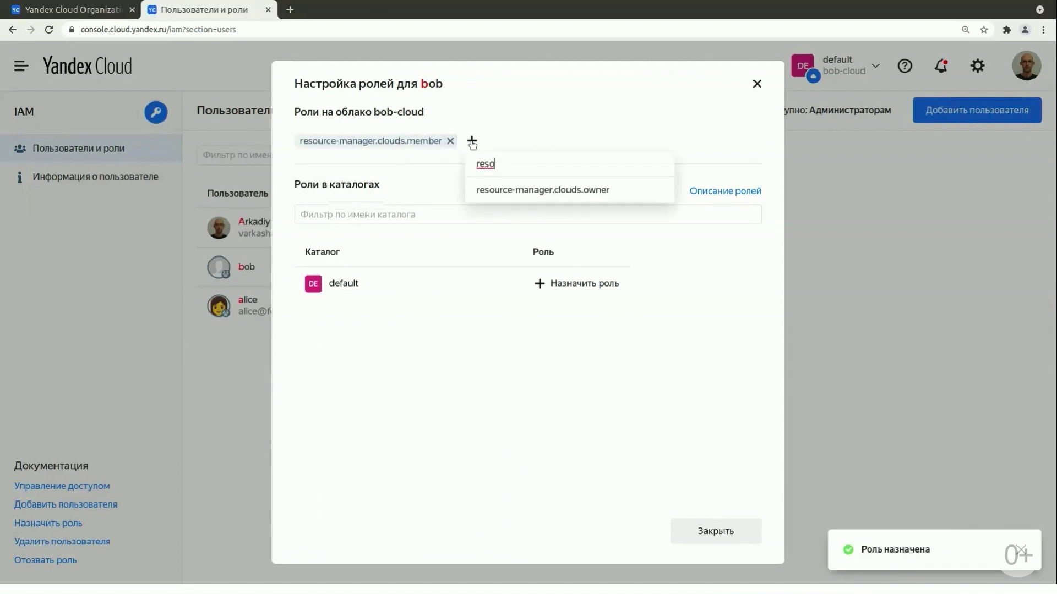
pyautogui.press('BackSpace')
pyautogui.press('BackSpace')
pyautogui.press('BackSpace')
pyautogui.press('BackSpace')
pyautogui.write('admin')
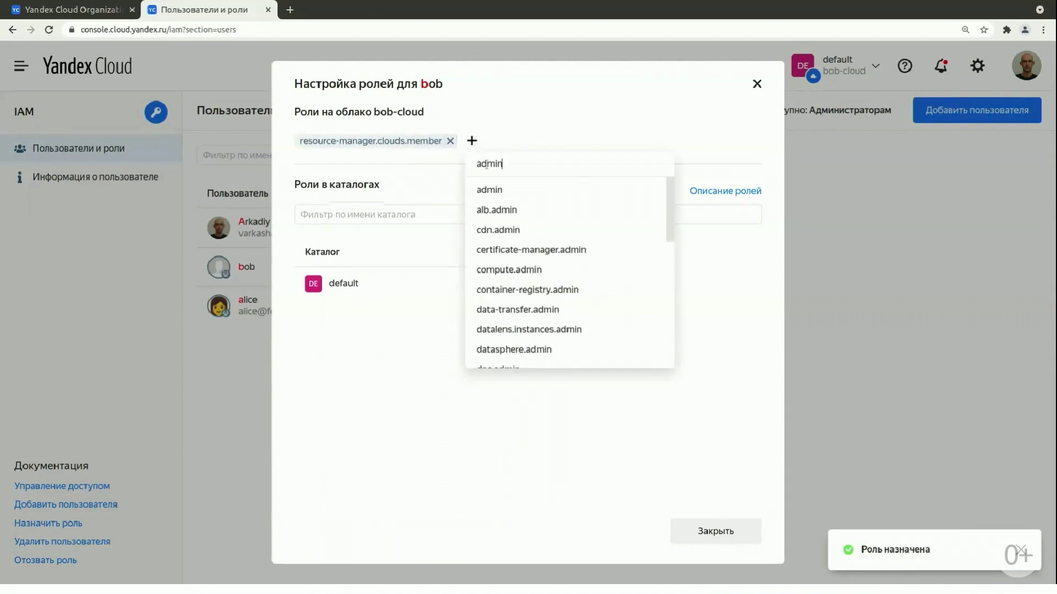
pyautogui.click(493, 189)
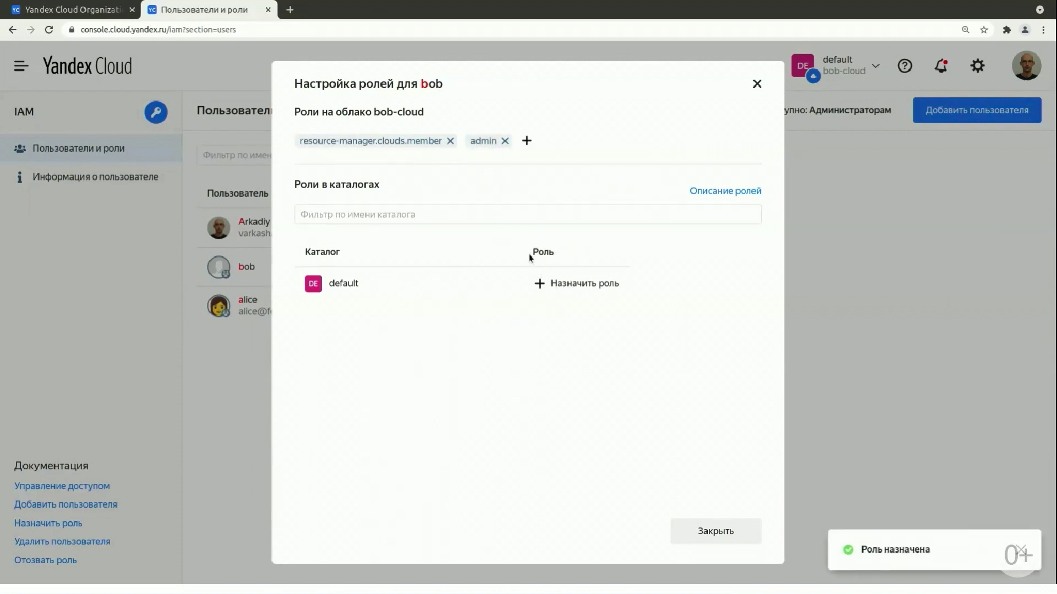
pyautogui.click(699, 530)
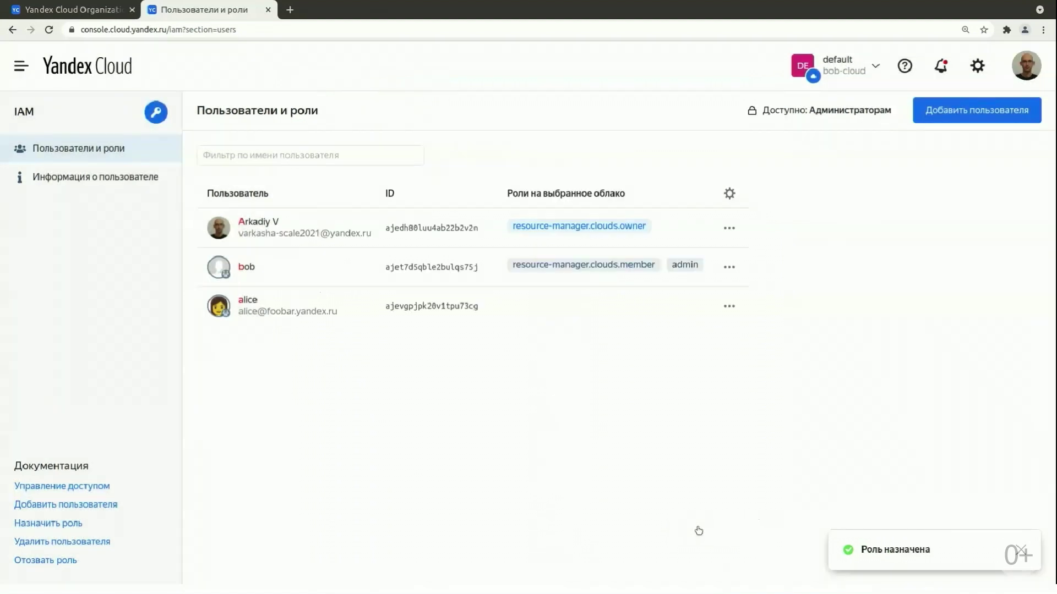
# Close the IAM tab and start SSO sign-in with the suggested keycloak federation ID.
pyautogui.click(268, 9)
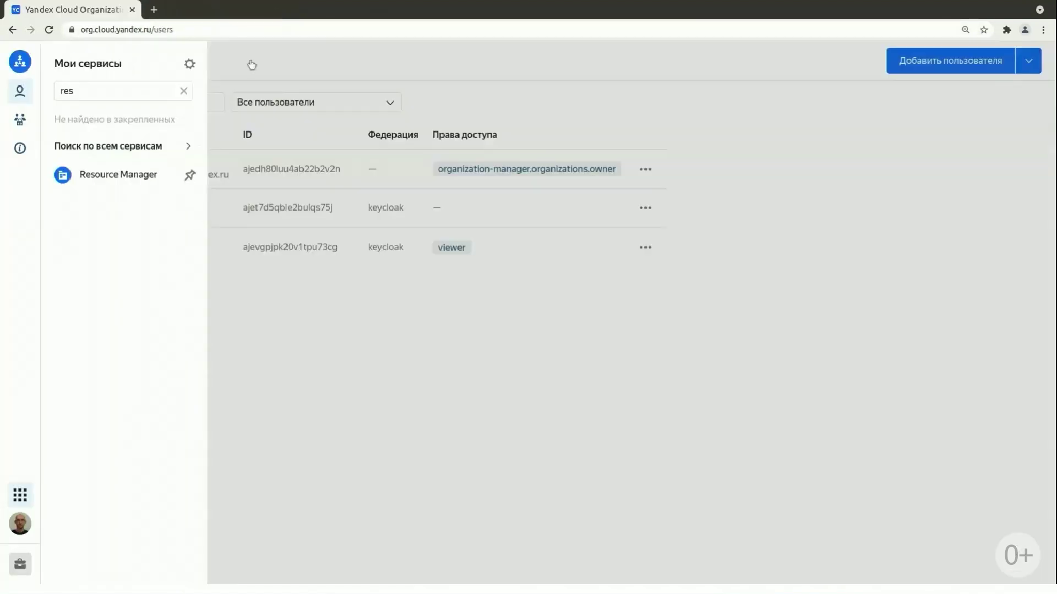
pyautogui.click(235, 284)
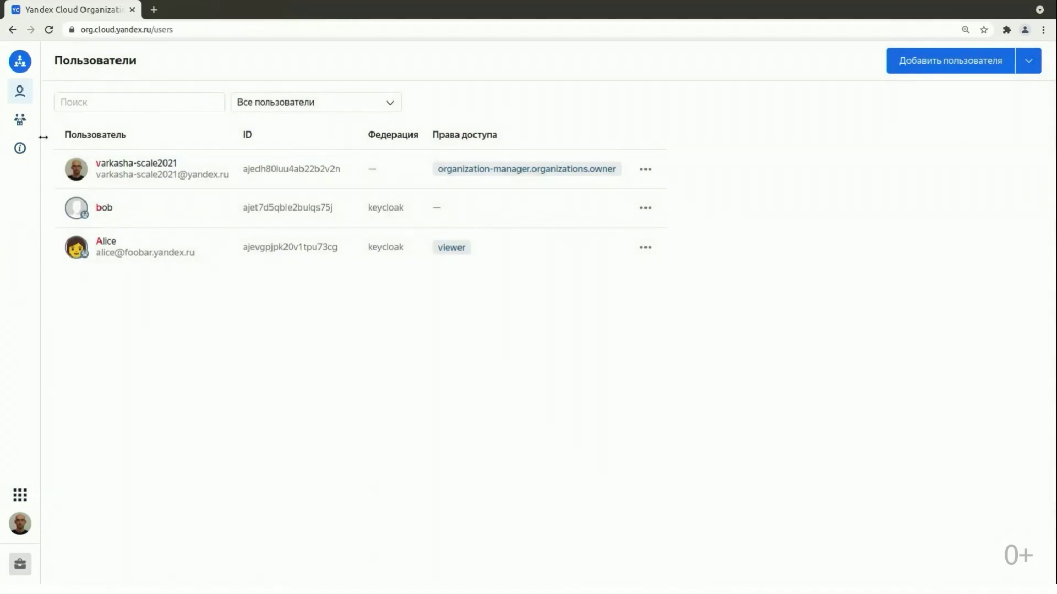
pyautogui.click(22, 524)
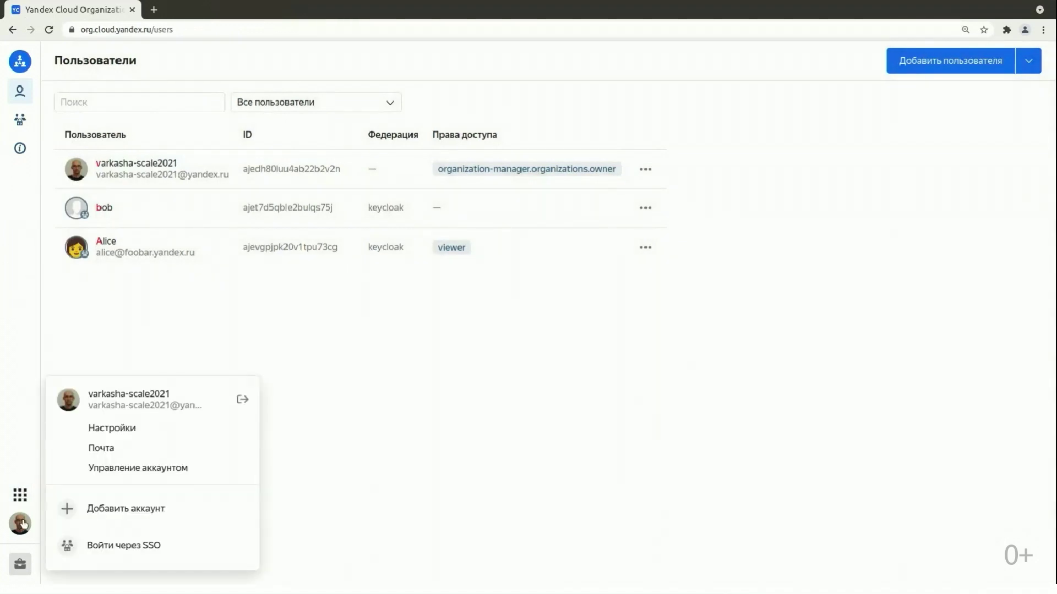
pyautogui.click(123, 548)
pyautogui.click(418, 297)
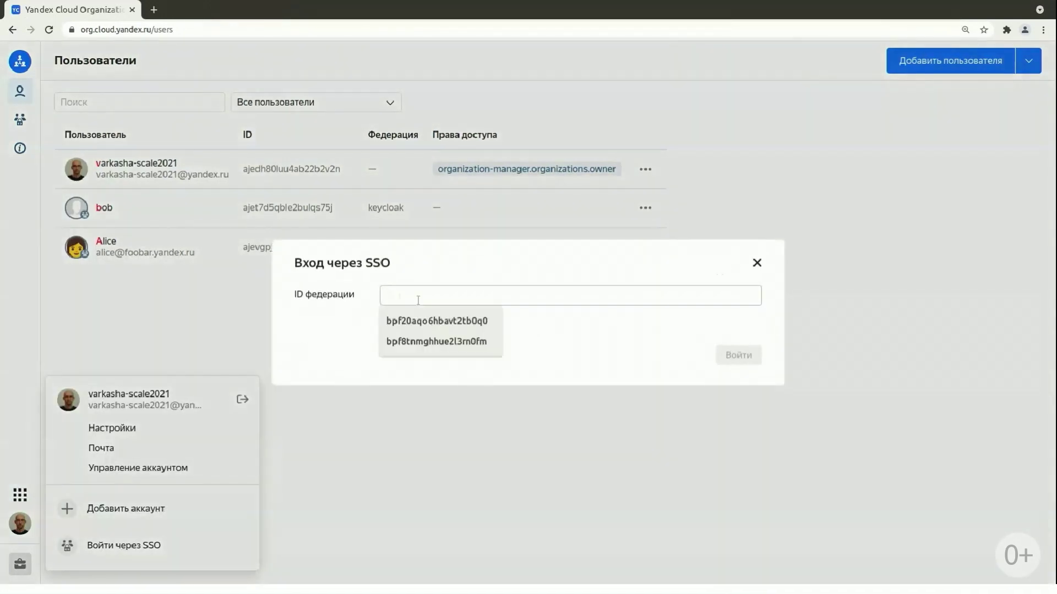
pyautogui.click(421, 320)
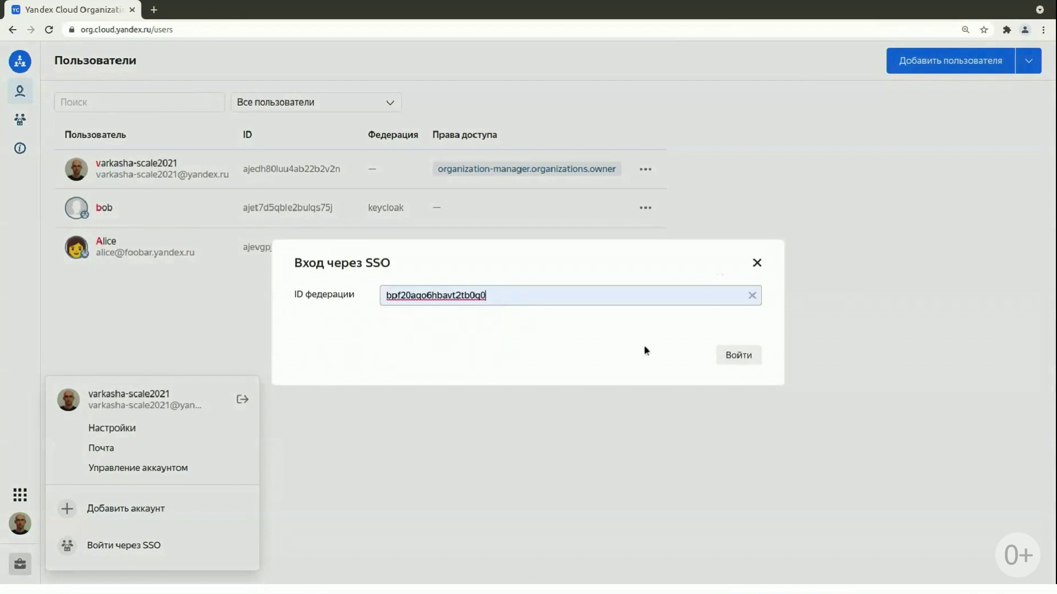
pyautogui.click(744, 355)
# Log in to Keycloak with the second federated user's credentials and check the signed-in account.
pyautogui.write('bob')
pyautogui.press('Tab')
pyautogui.write('p')
pyautogui.write('word')
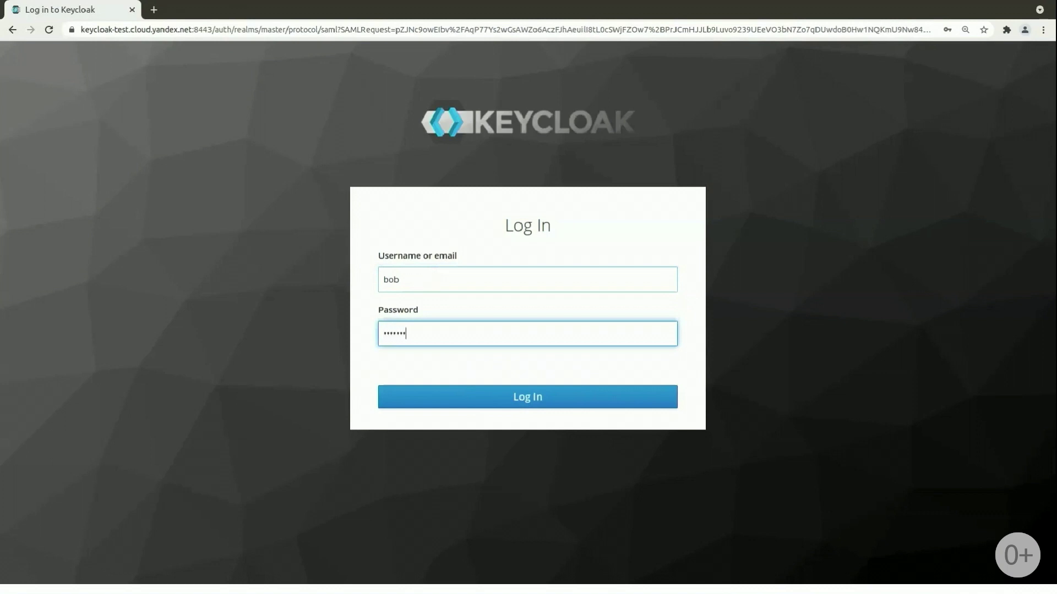
pyautogui.press('Return')
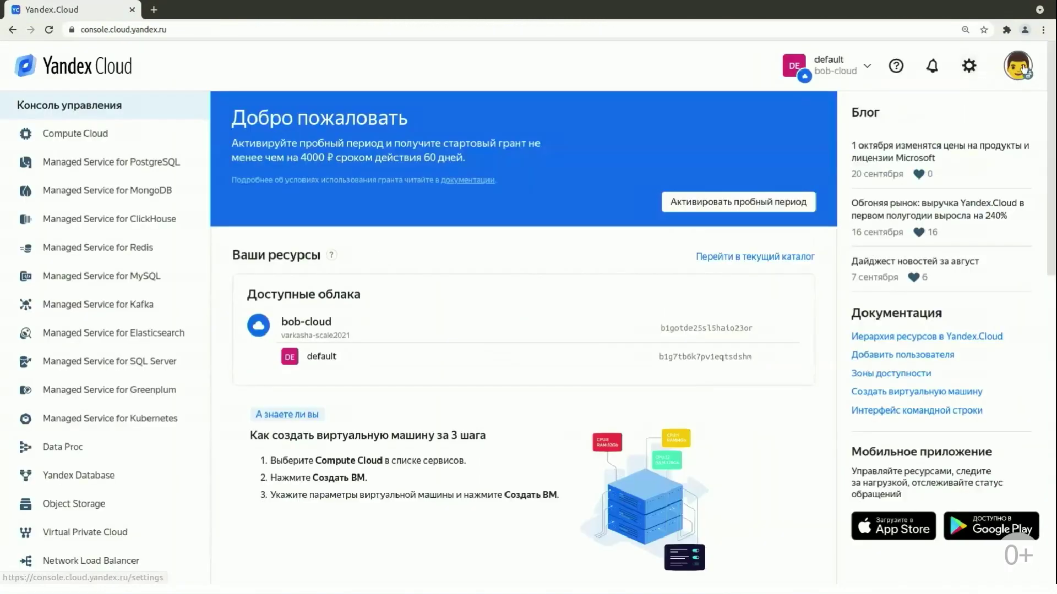
pyautogui.click(1022, 68)
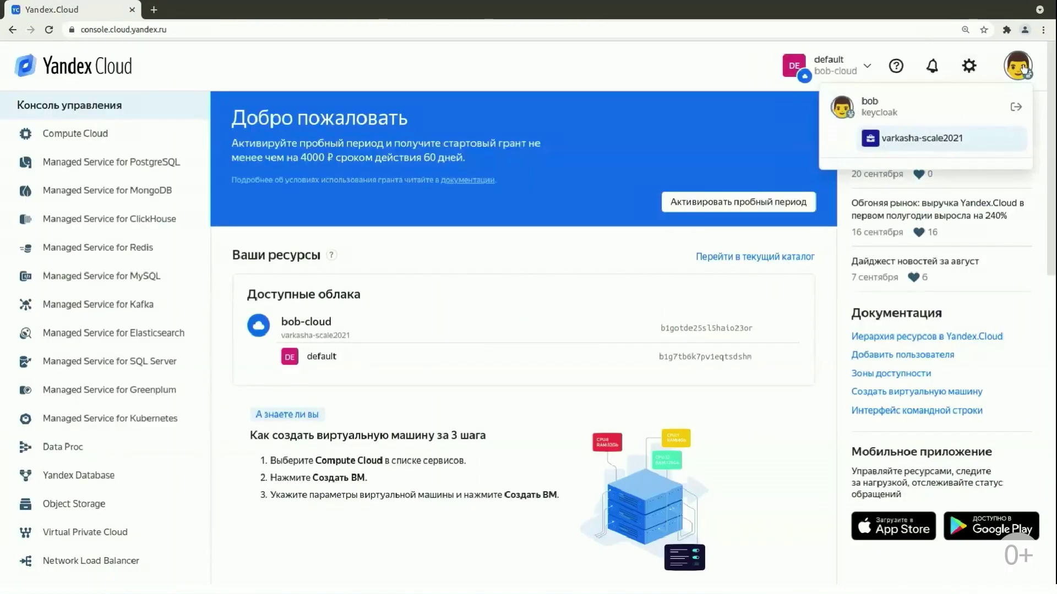
# Confirm the federated user sees bob-cloud and its member and admin roles in access management.
pyautogui.click(858, 70)
pyautogui.click(491, 262)
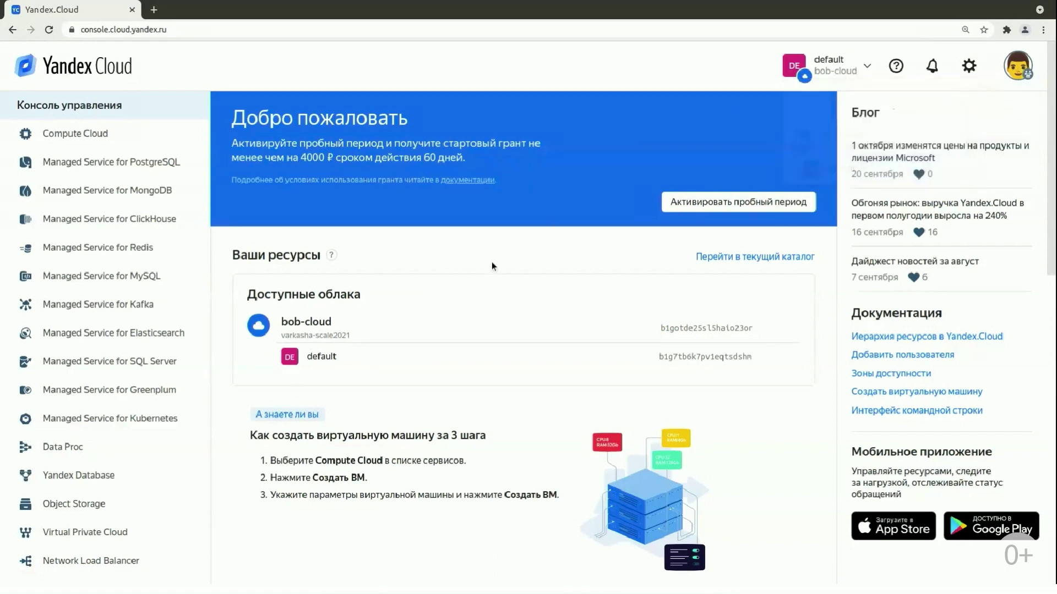
pyautogui.scroll(-10, 131, 303)
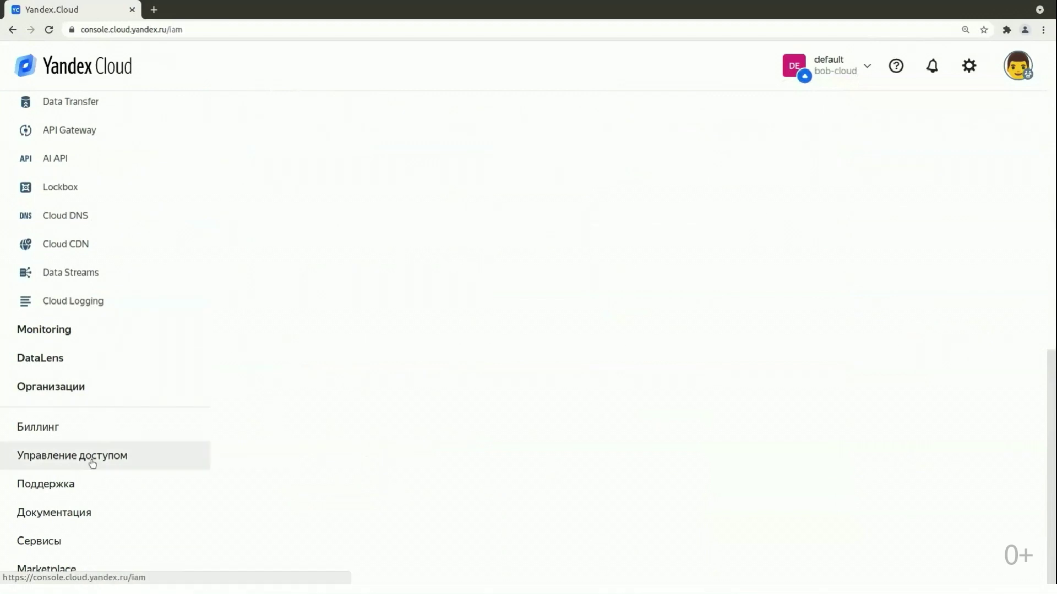
pyautogui.click(92, 460)
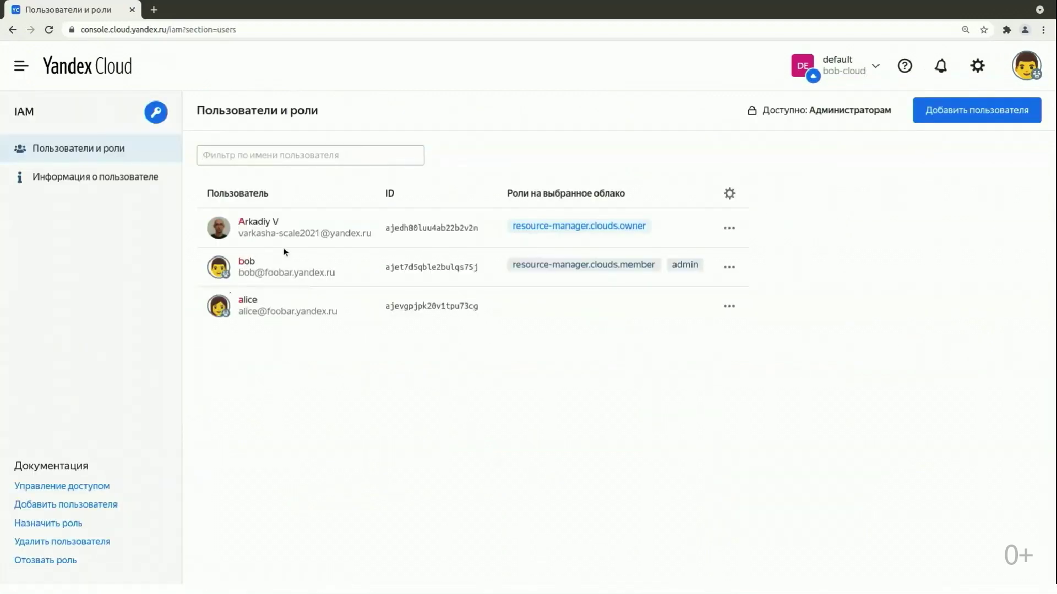
# Return to the console home page and go to the Organizations service.
pyautogui.click(87, 64)
pyautogui.scroll(-12, 134, 266)
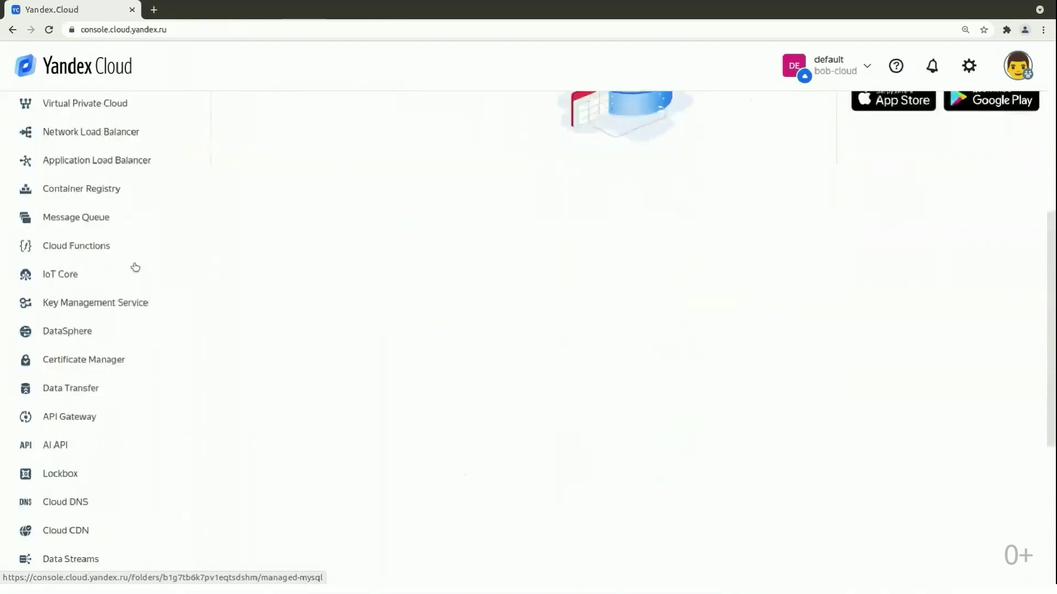
pyautogui.click(55, 396)
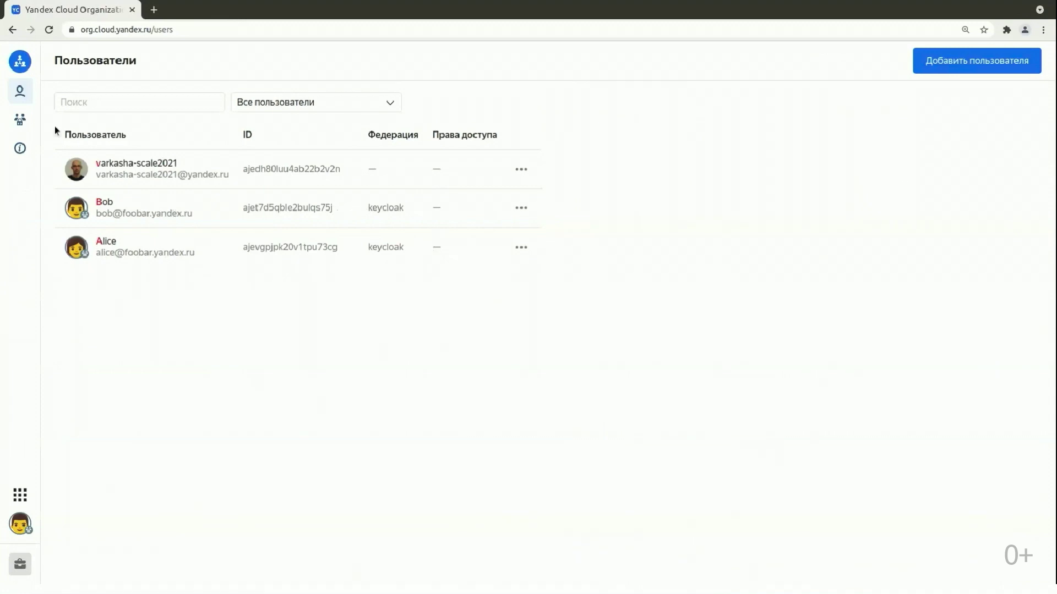
# Review the Federations page, then sign the federated user out of the account.
pyautogui.click(19, 120)
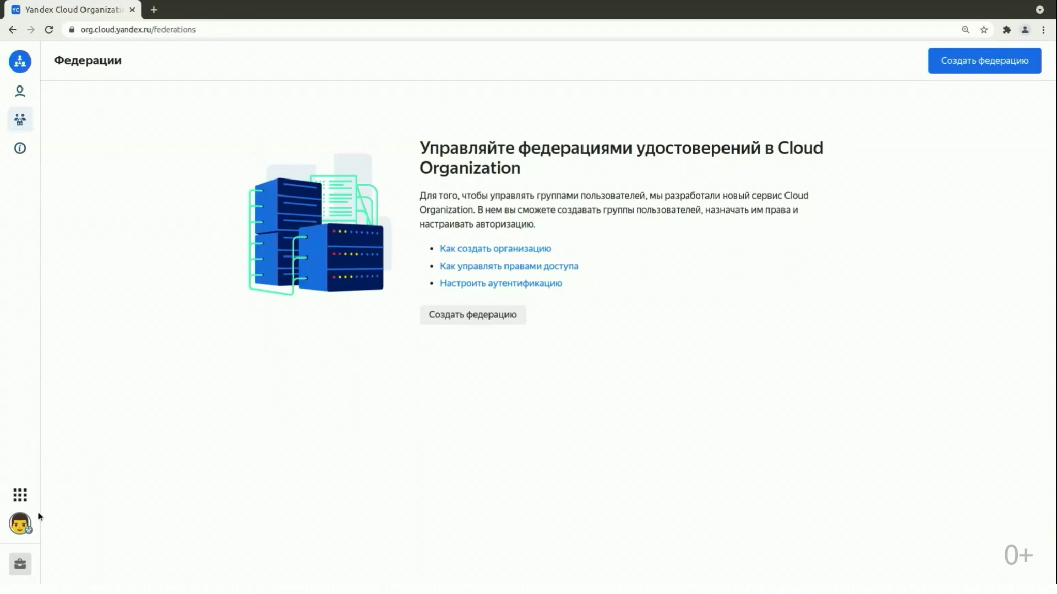
pyautogui.click(25, 527)
pyautogui.click(242, 440)
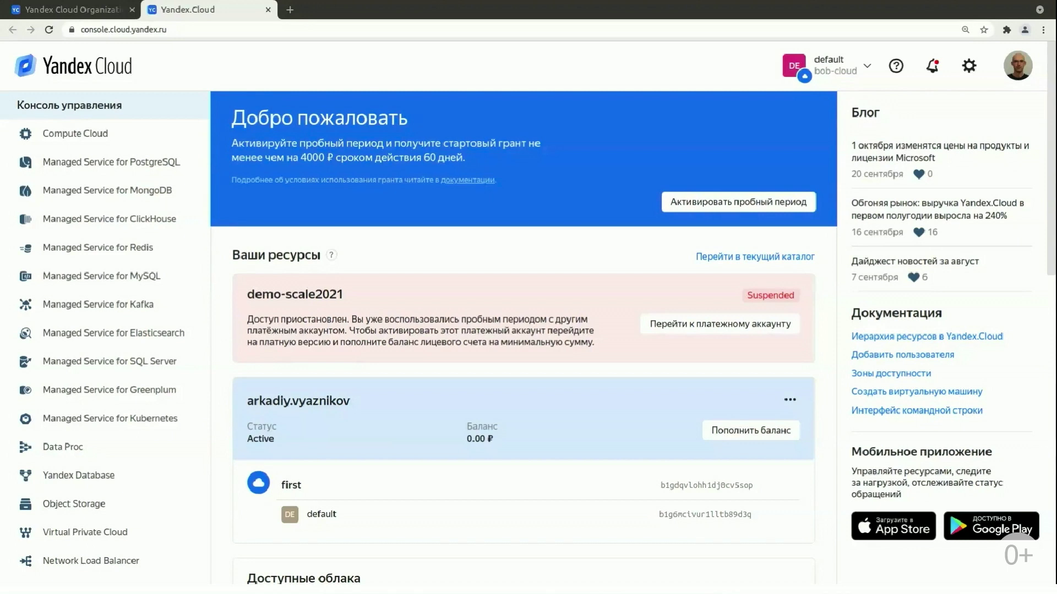
# Switch to cloud first and pick varkasha-scale2021 as its new organization.
pyautogui.click(838, 74)
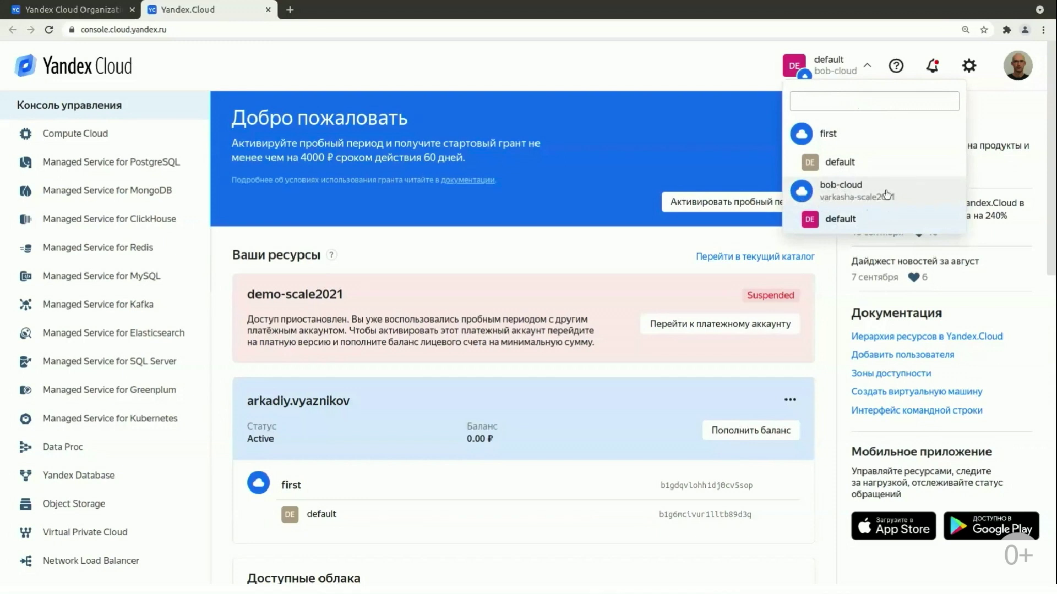
pyautogui.click(850, 138)
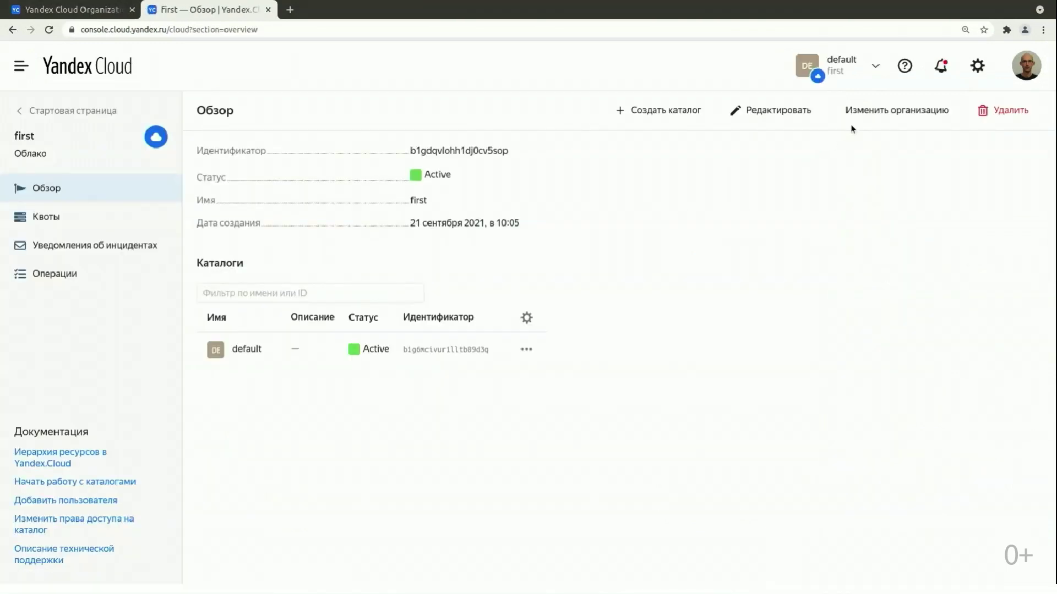
pyautogui.click(866, 112)
pyautogui.click(692, 307)
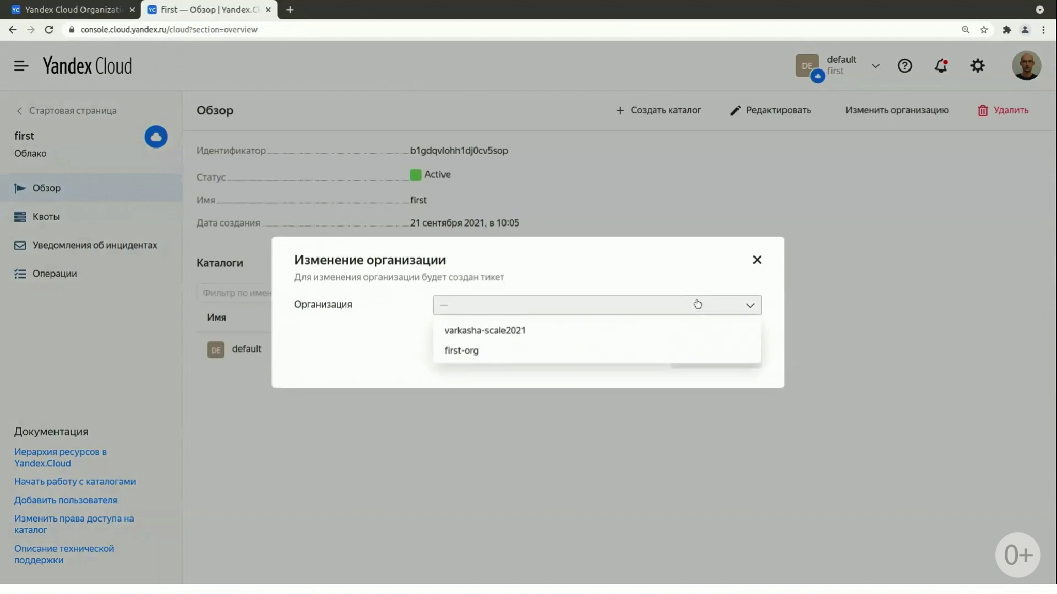
pyautogui.click(667, 276)
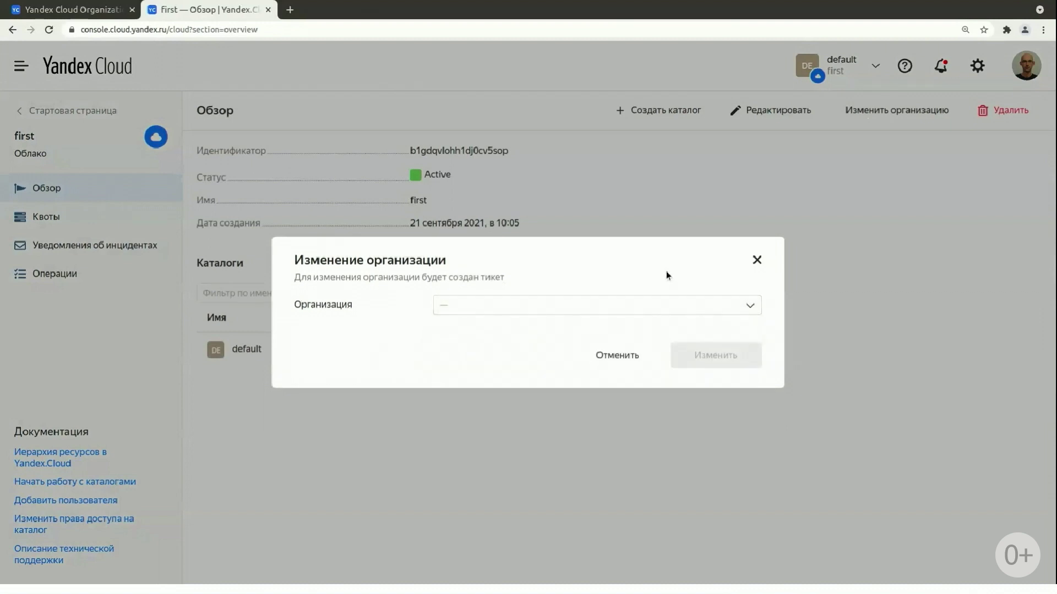
pyautogui.click(658, 307)
pyautogui.click(639, 328)
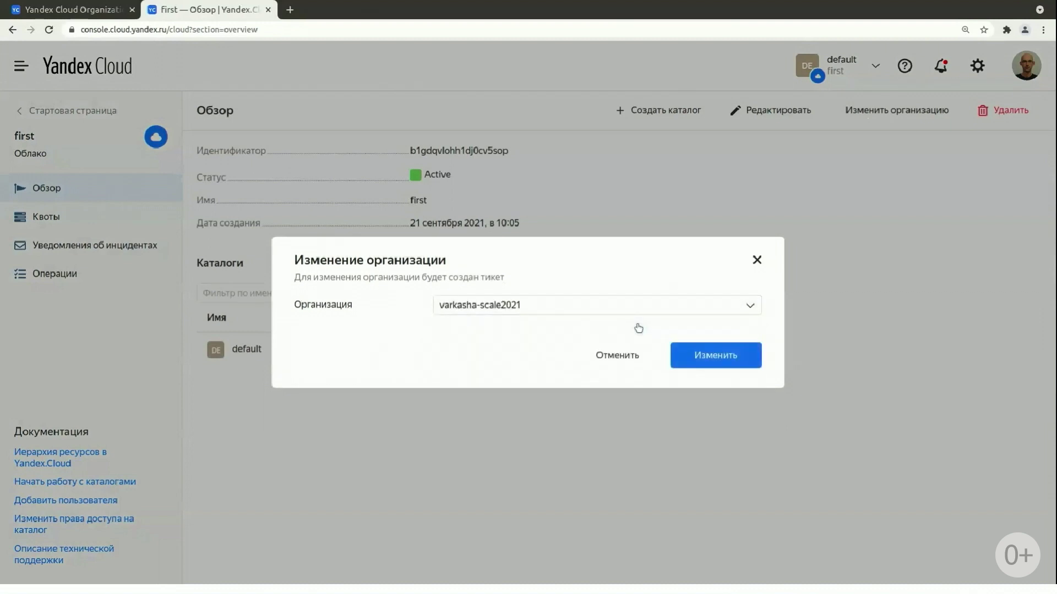